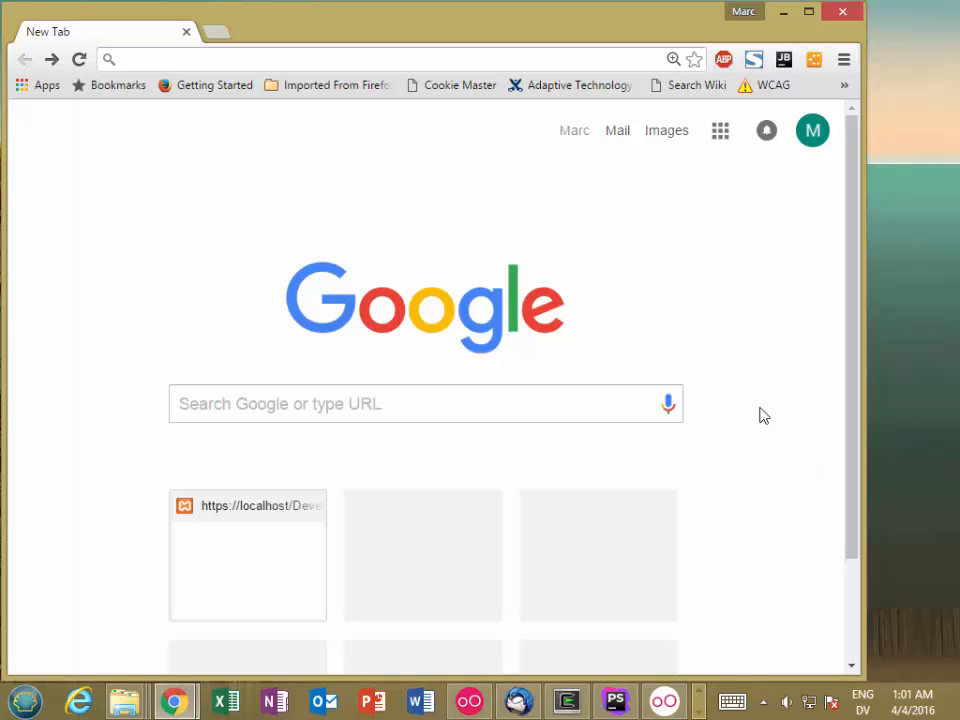
# Load the XAMPP dashboard at localhost and open phpMyAdmin from it
pyautogui.click(233, 68)
pyautogui.write('local')
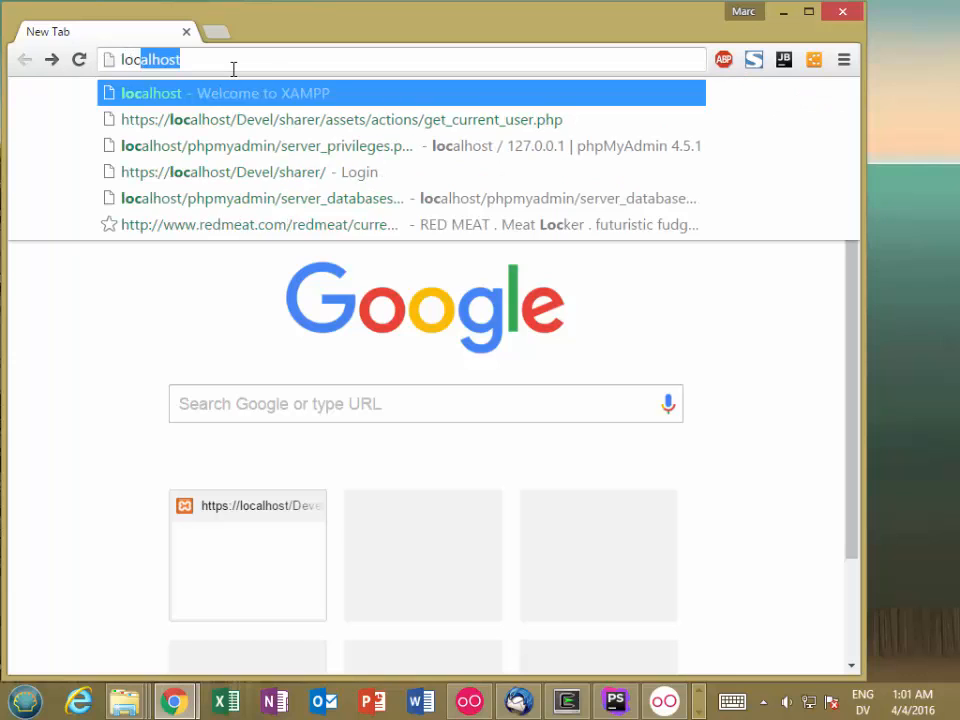
pyautogui.write('h')
pyautogui.press('Return')
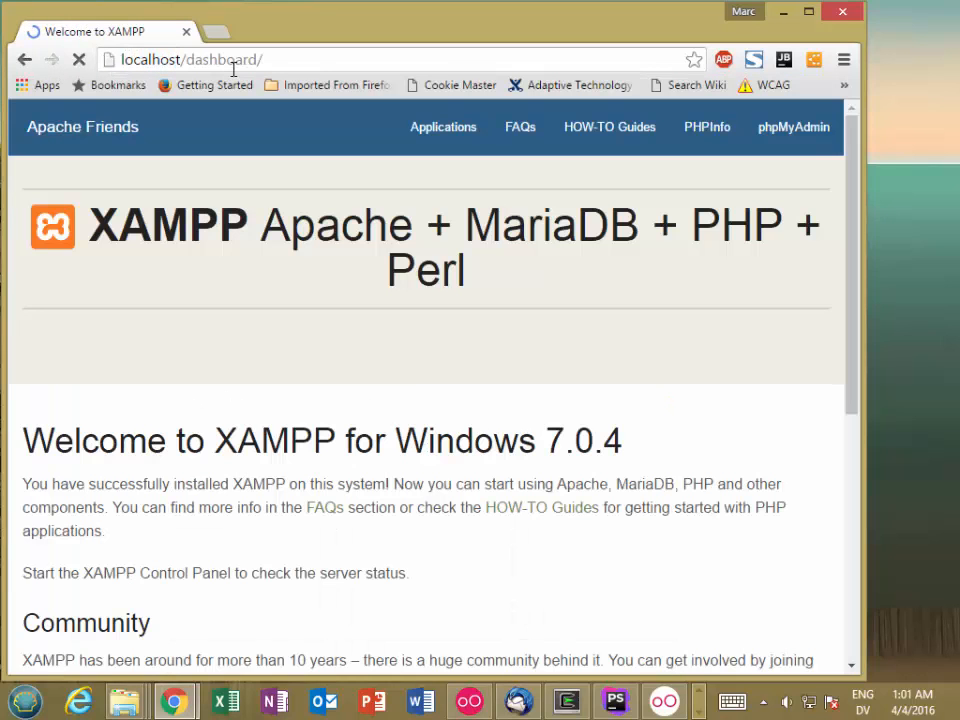
pyautogui.click(772, 130)
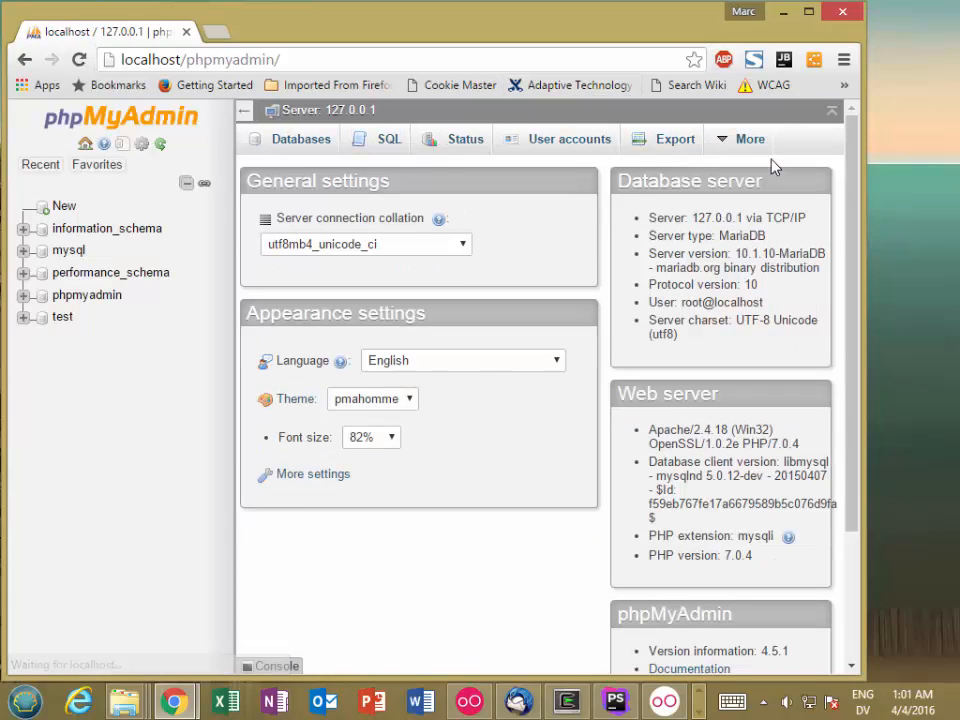
# Create a new database named sharer with the utf8_general_ci collation
pyautogui.click(287, 145)
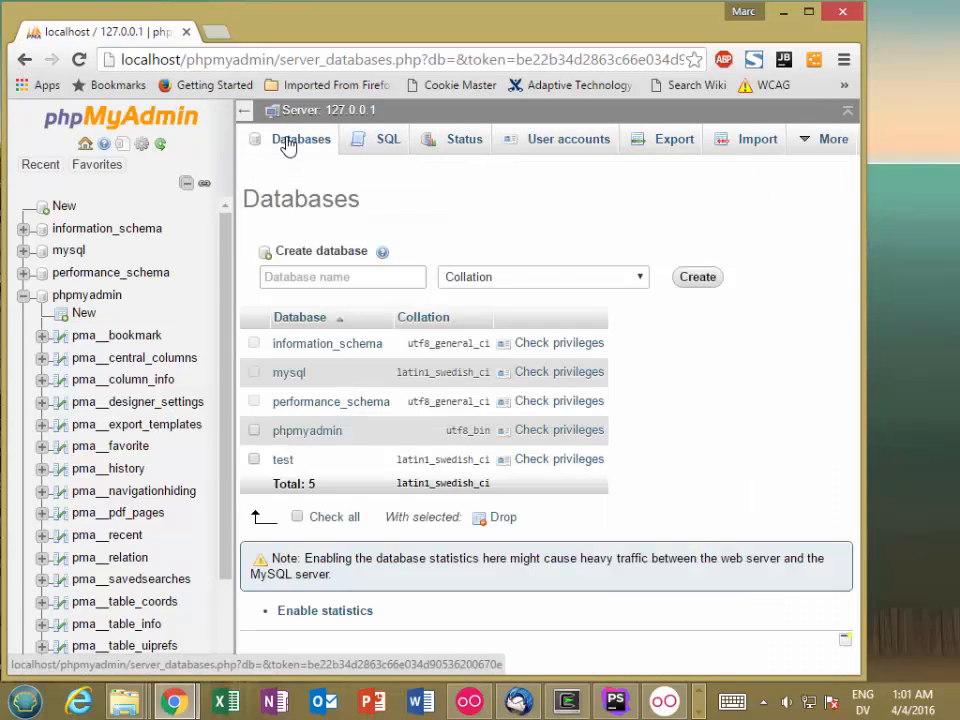
pyautogui.click(340, 273)
pyautogui.write('sharer')
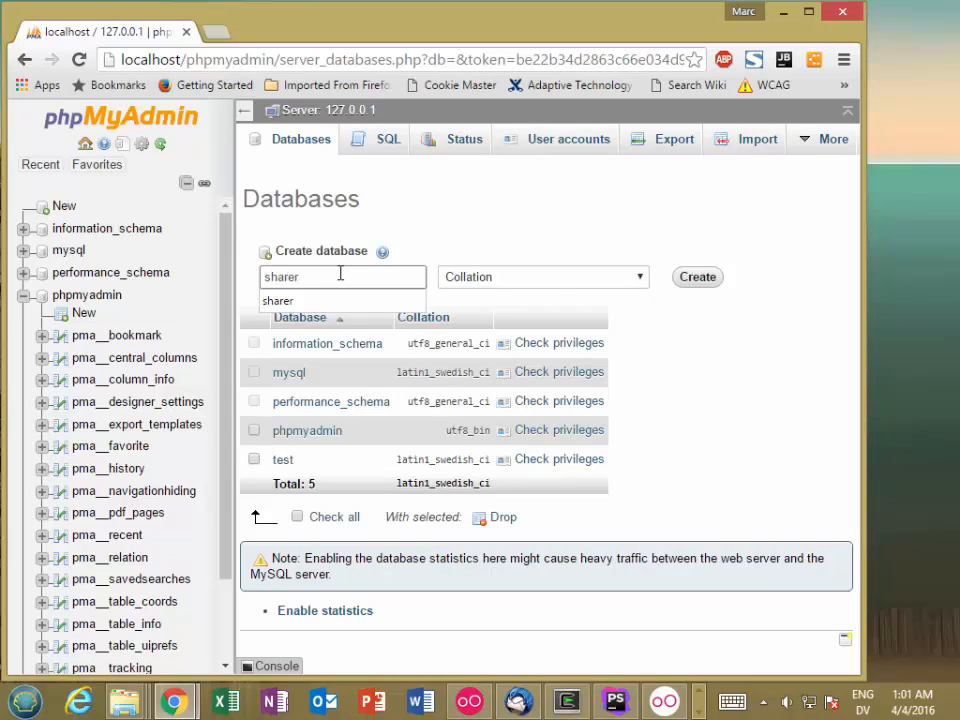
pyautogui.click(553, 281)
pyautogui.scroll(-1, 643, 335)
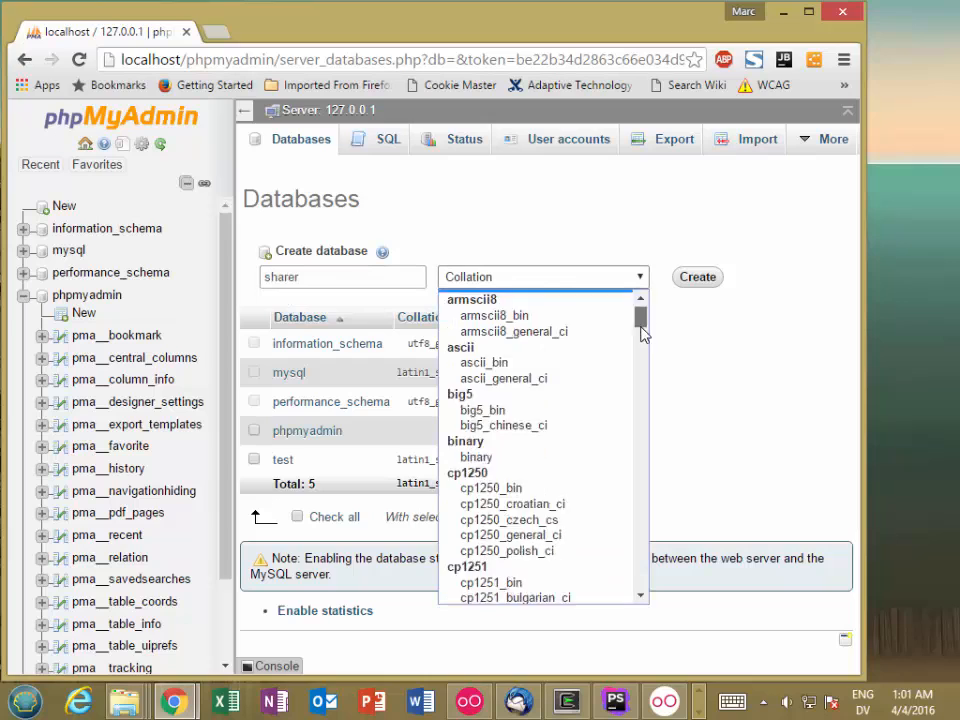
pyautogui.scroll(-20, 640, 400)
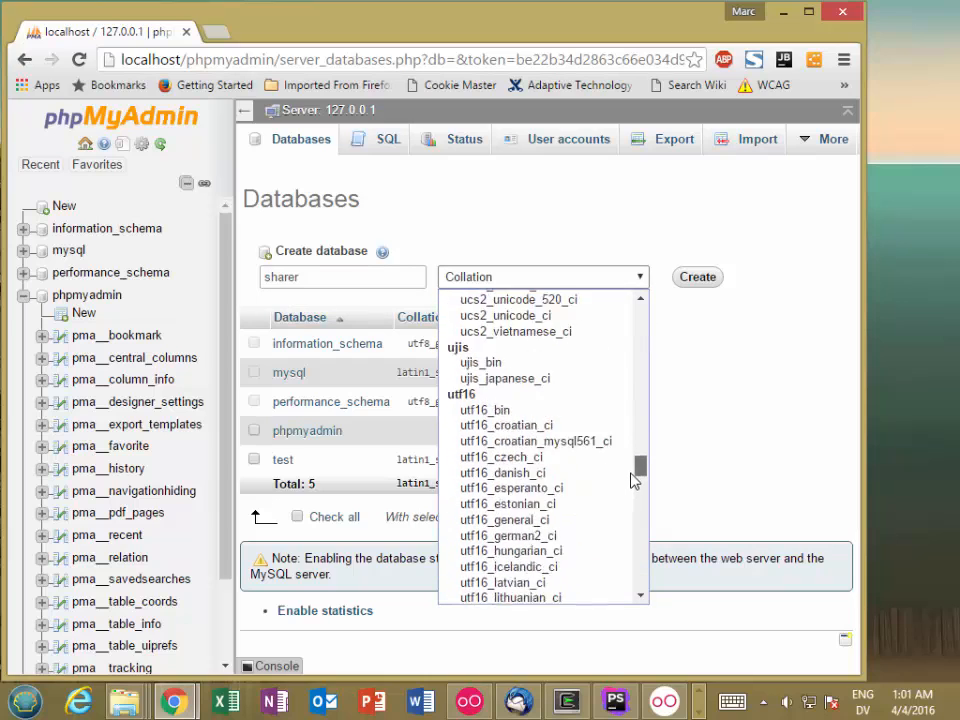
pyautogui.moveTo(632, 480); pyautogui.dragTo(636, 548)
pyautogui.click(530, 420)
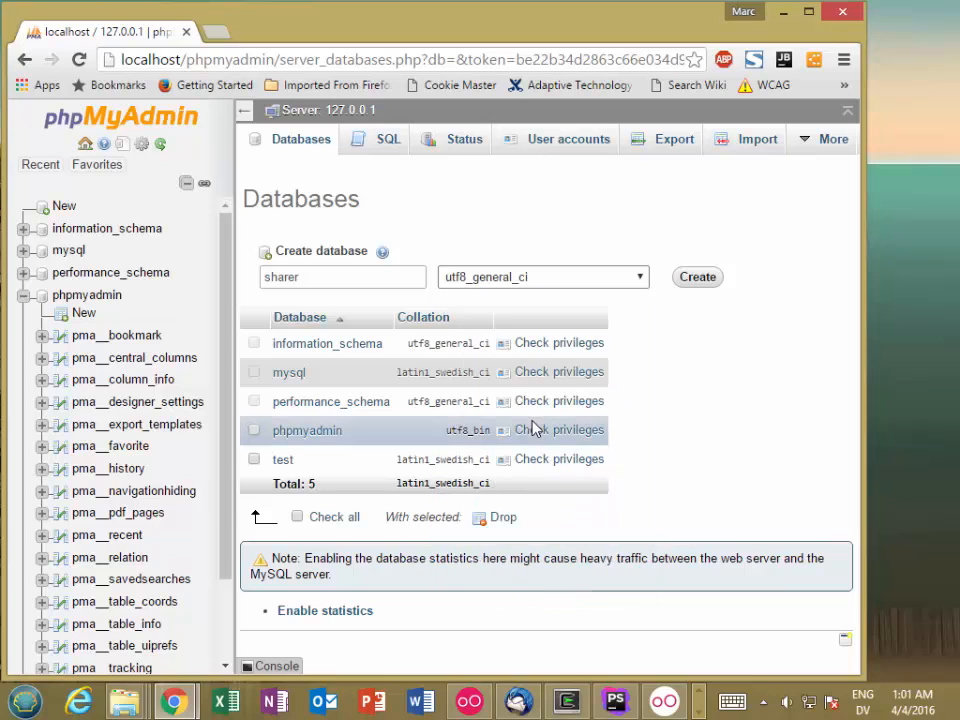
pyautogui.click(697, 278)
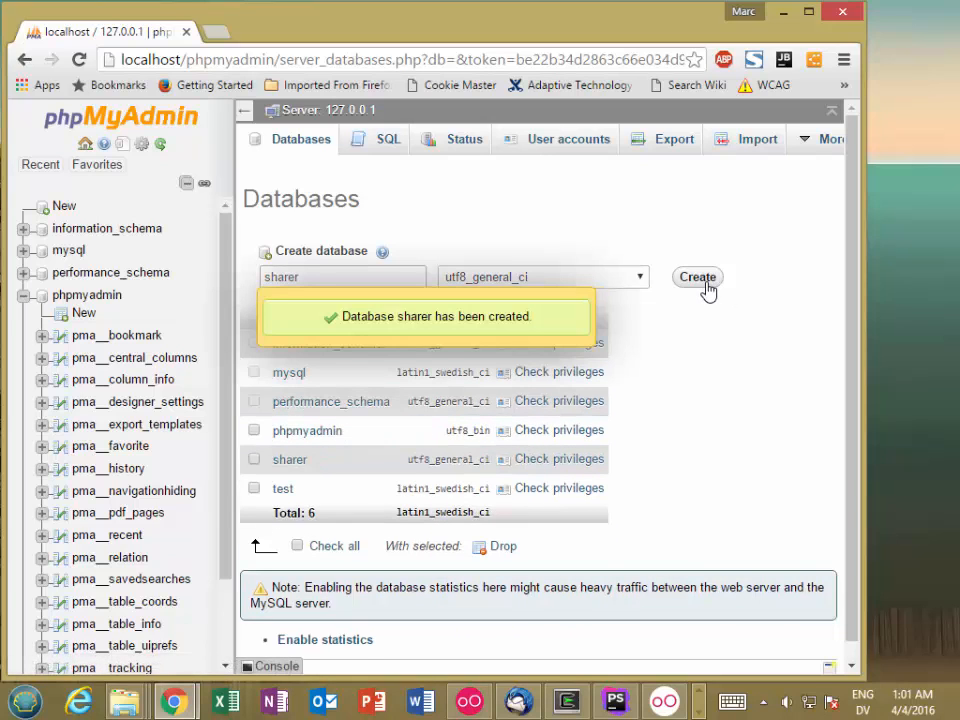
# Start a new table named Users with 4 columns in the sharer database
pyautogui.click(290, 459)
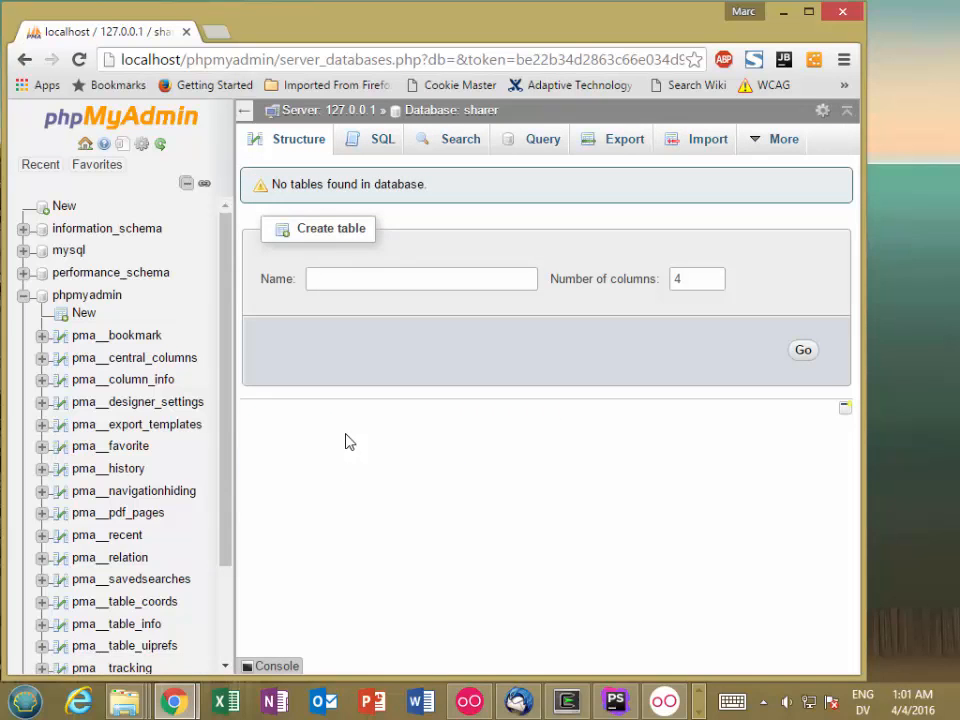
pyautogui.click(370, 278)
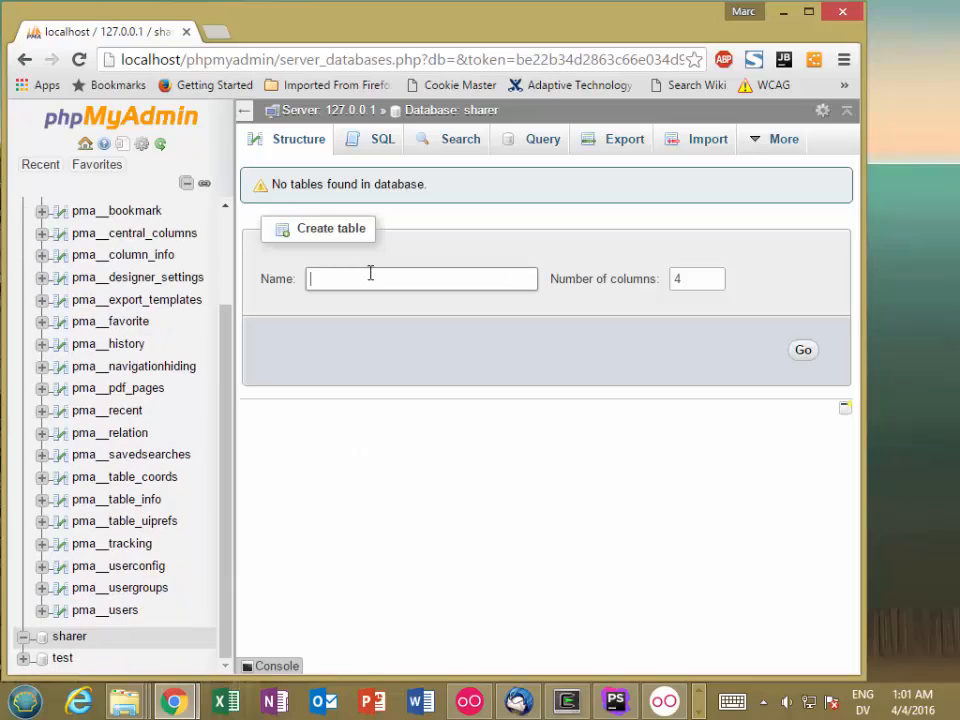
pyautogui.write('Users')
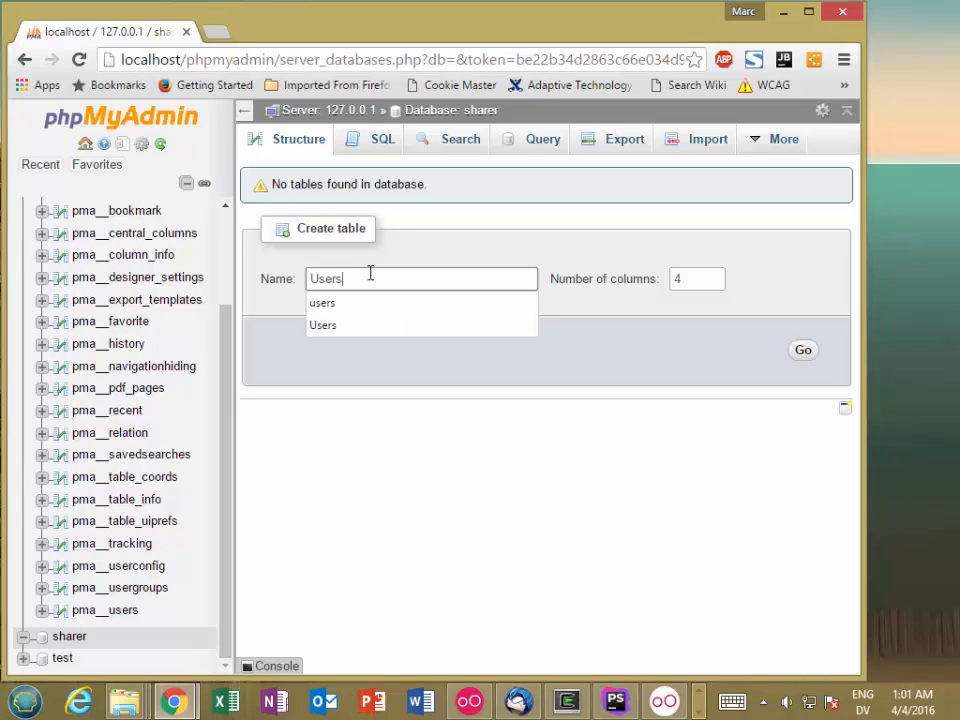
pyautogui.press('Tab')
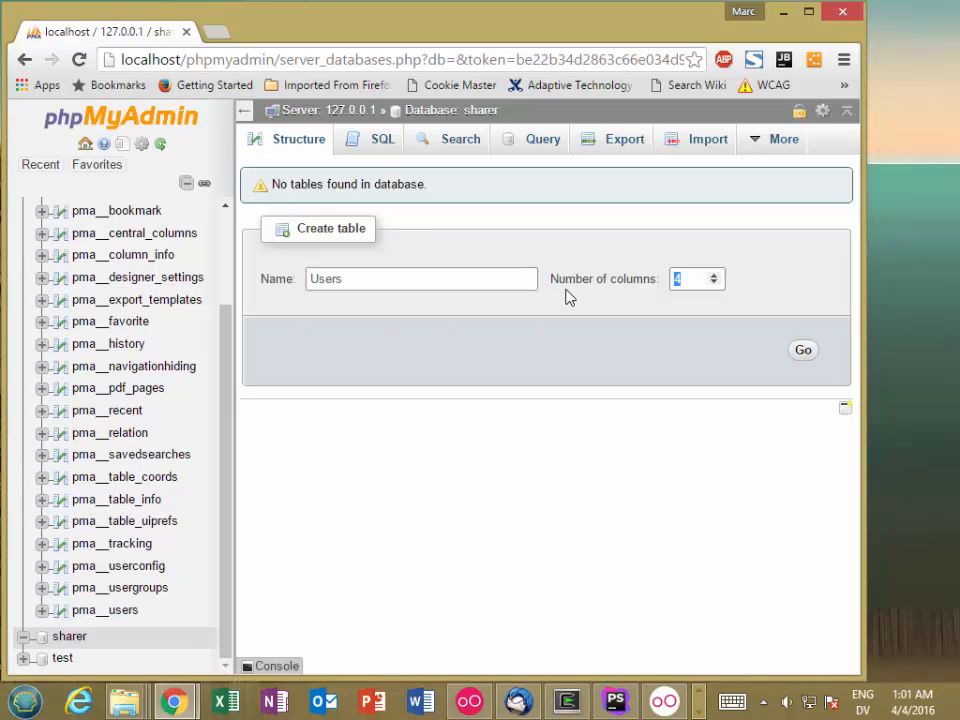
pyautogui.click(803, 351)
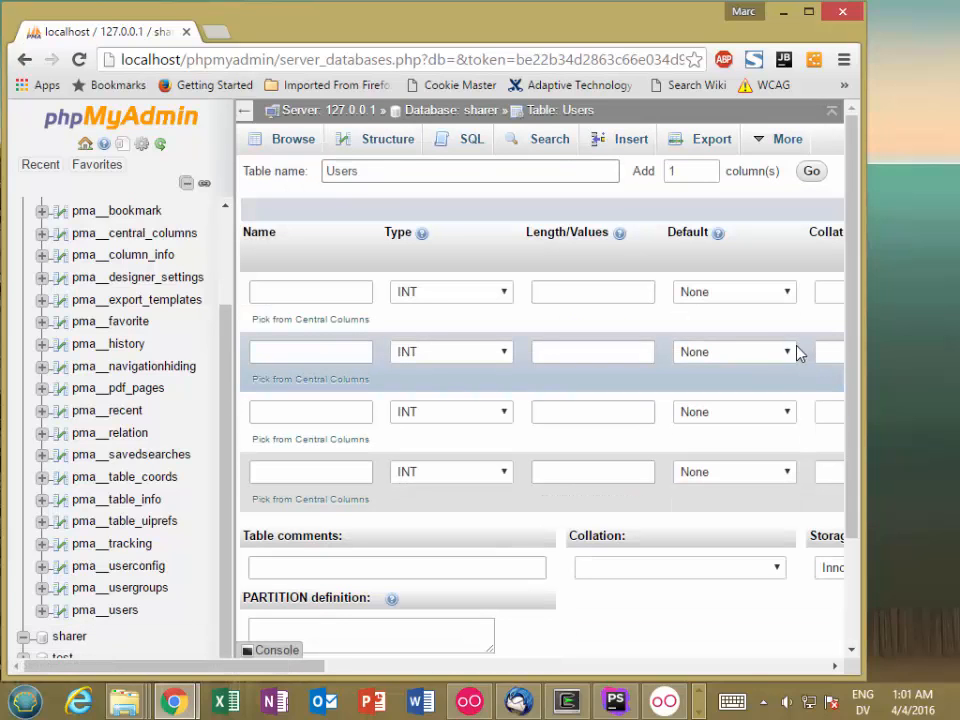
# Name the four columns of the Users table Username, Hash, Email and Role
pyautogui.click(300, 291)
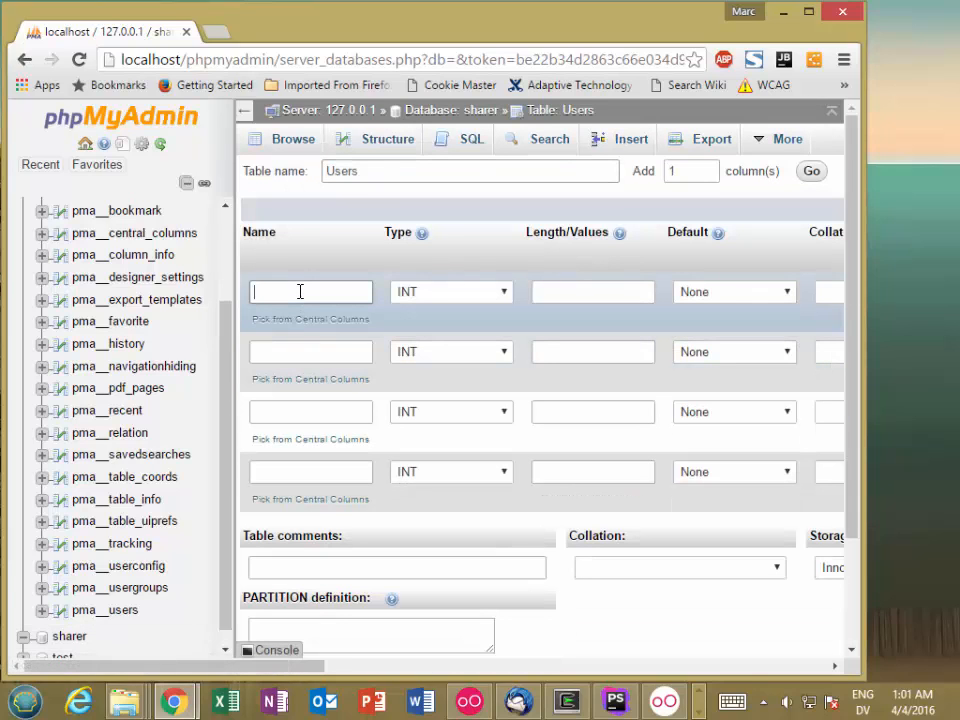
pyautogui.write('User')
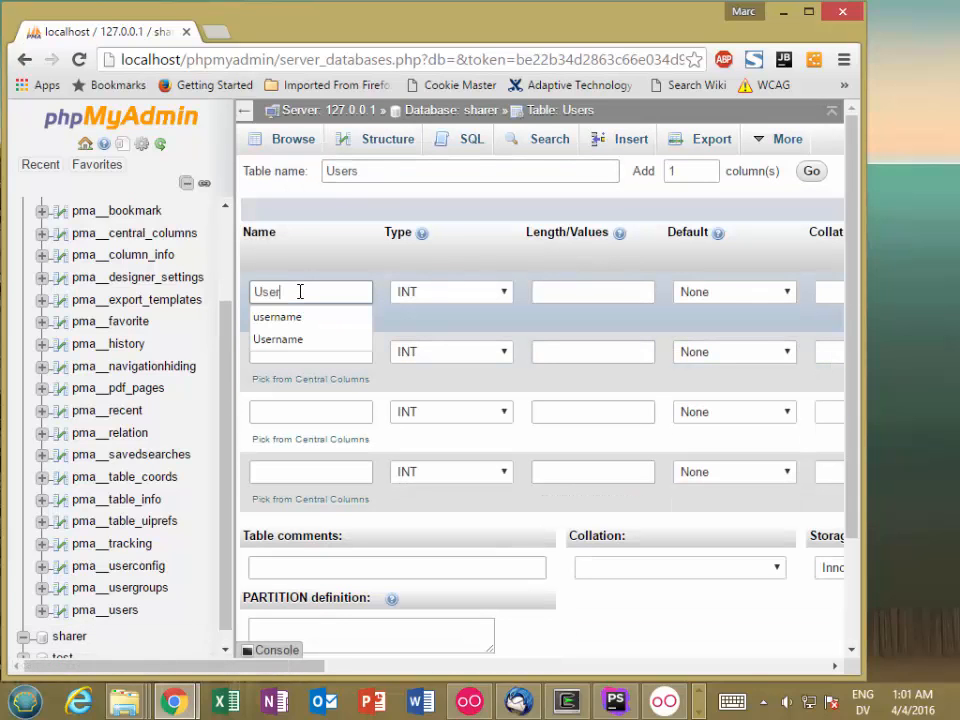
pyautogui.write('name')
pyautogui.click(297, 351)
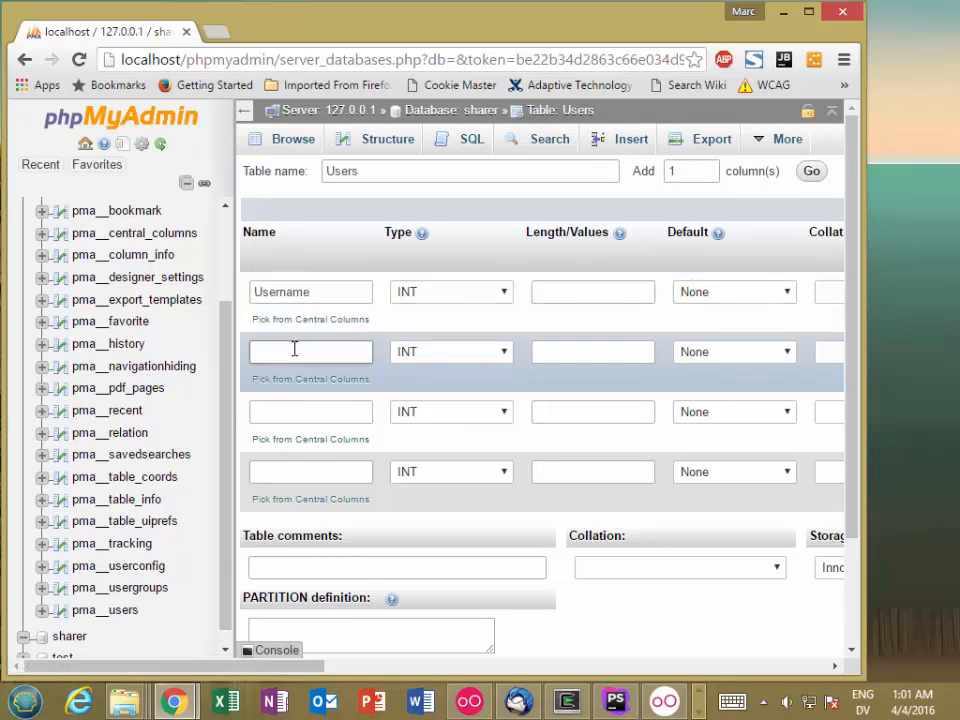
pyautogui.write('Hash')
pyautogui.click(279, 418)
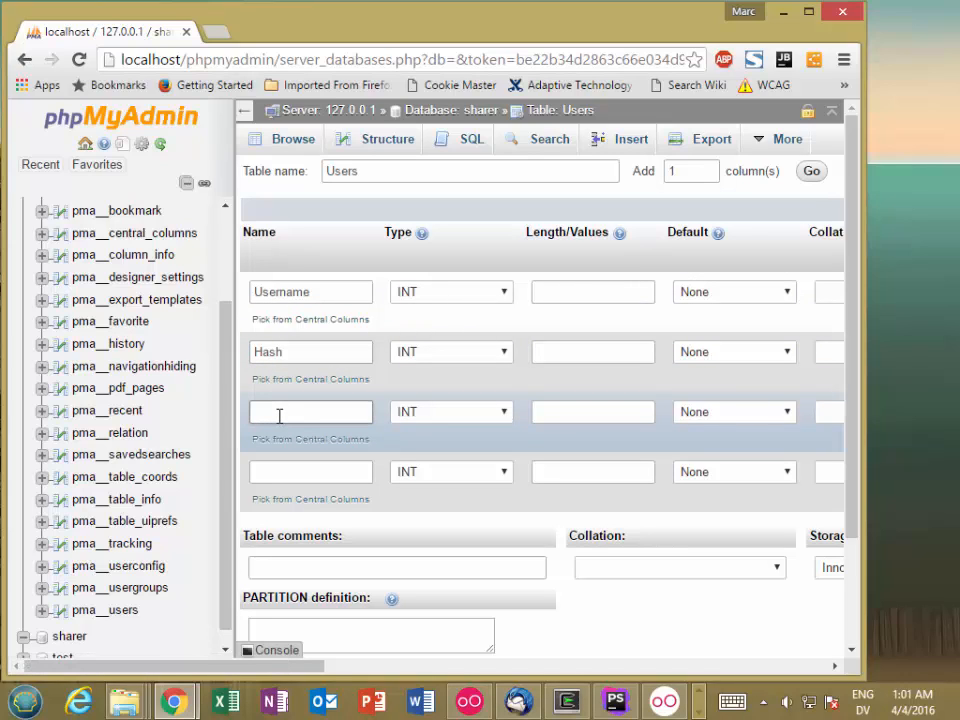
pyautogui.write('Emai')
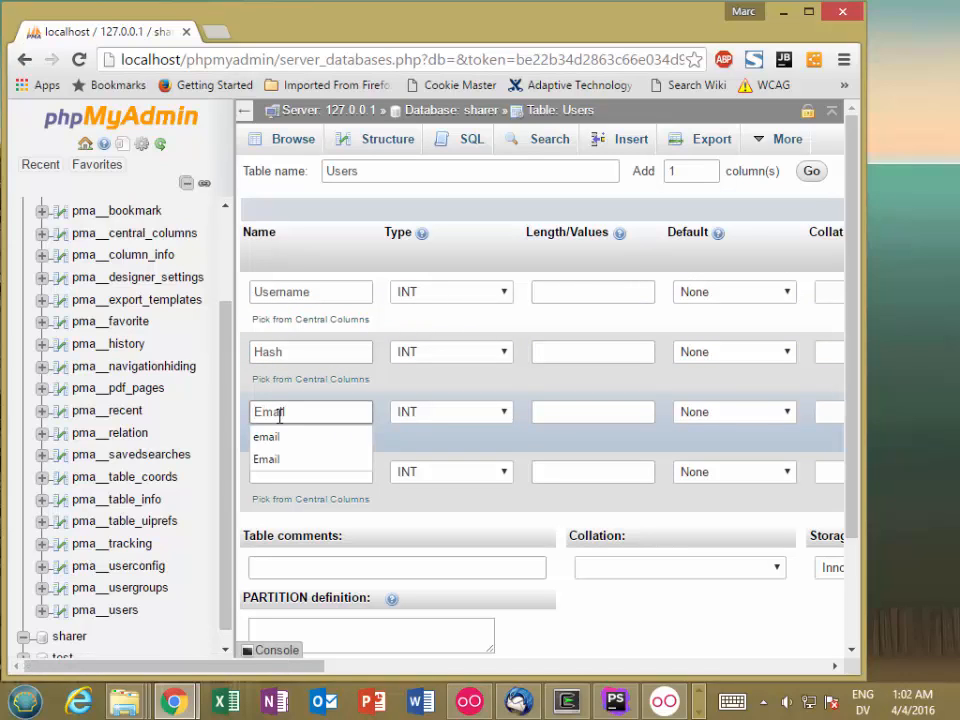
pyautogui.write('l')
pyautogui.click(283, 472)
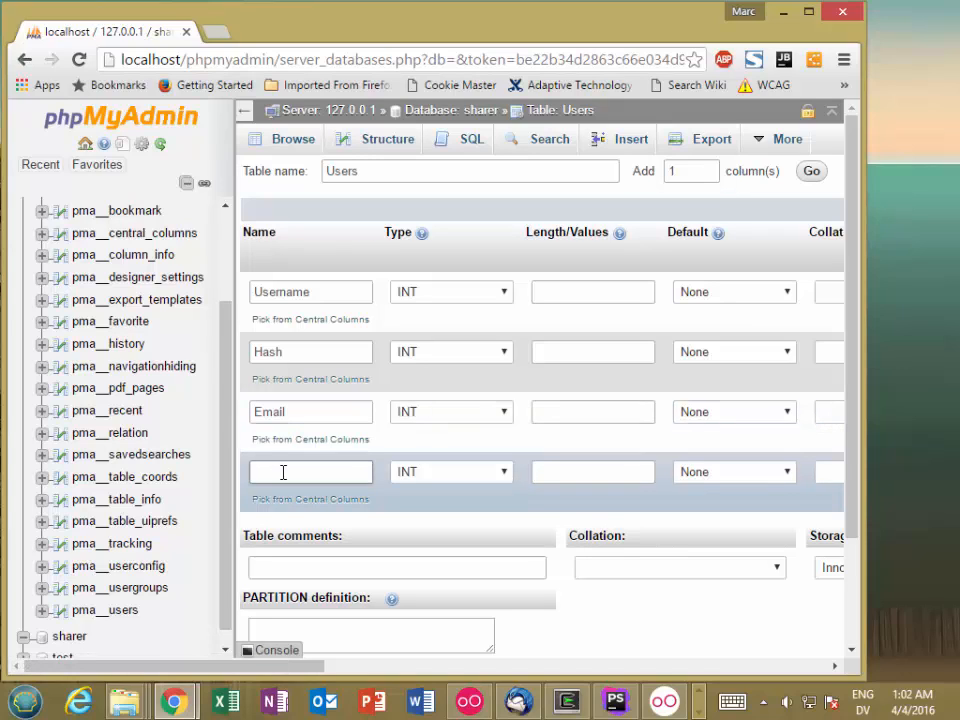
pyautogui.write('Role')
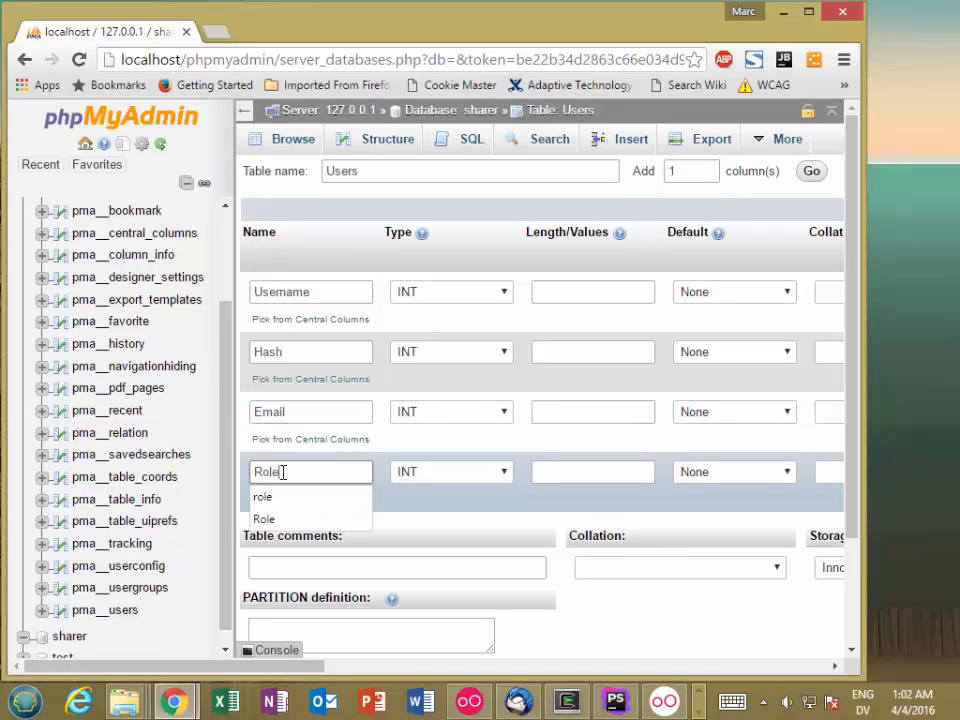
pyautogui.press('Tab')
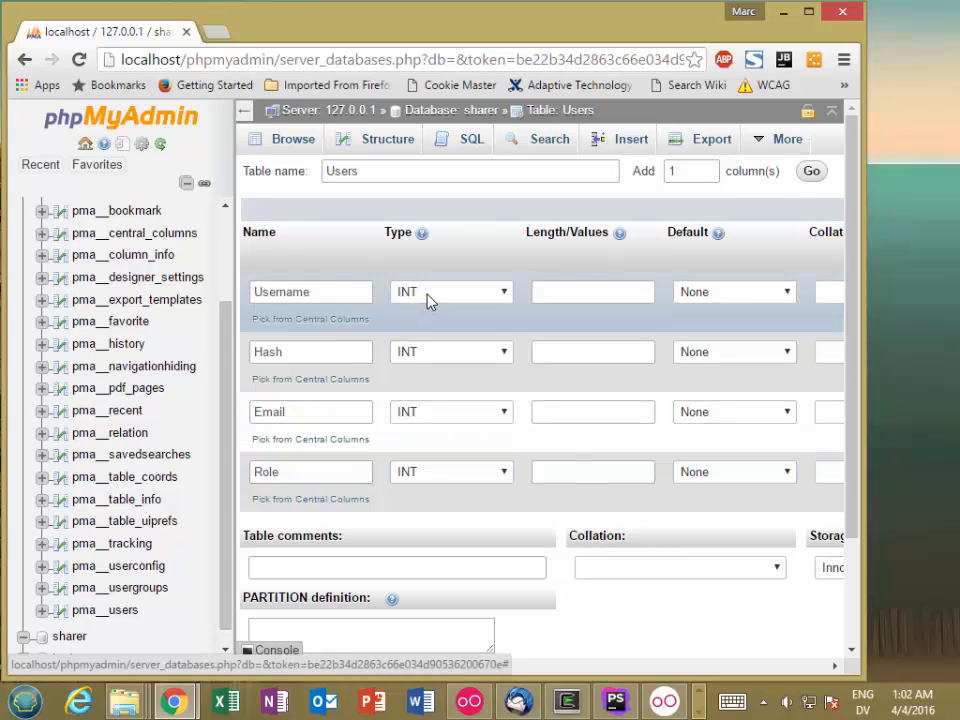
# Set the Username column to type VARCHAR with a length of 64
pyautogui.click(430, 302)
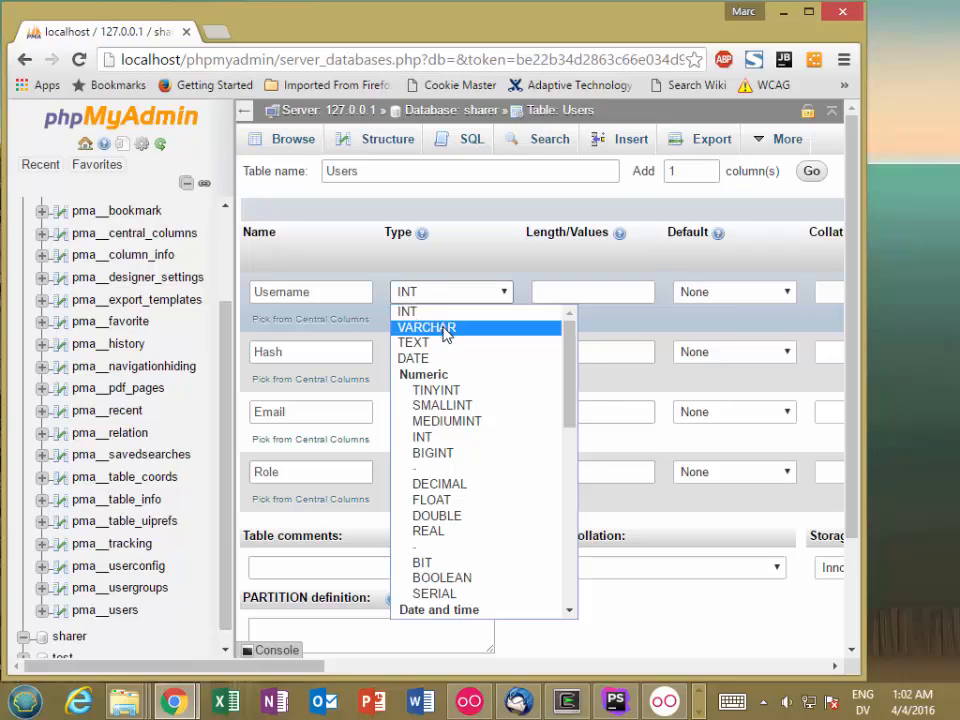
pyautogui.click(445, 330)
pyautogui.click(555, 290)
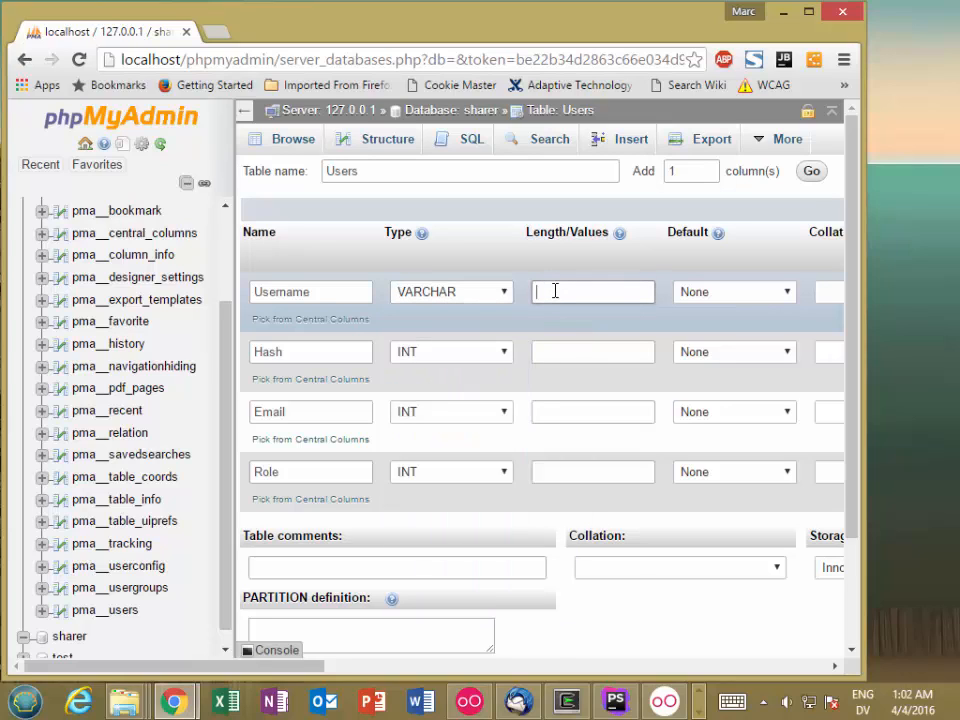
pyautogui.write('64')
pyautogui.press('Tab')
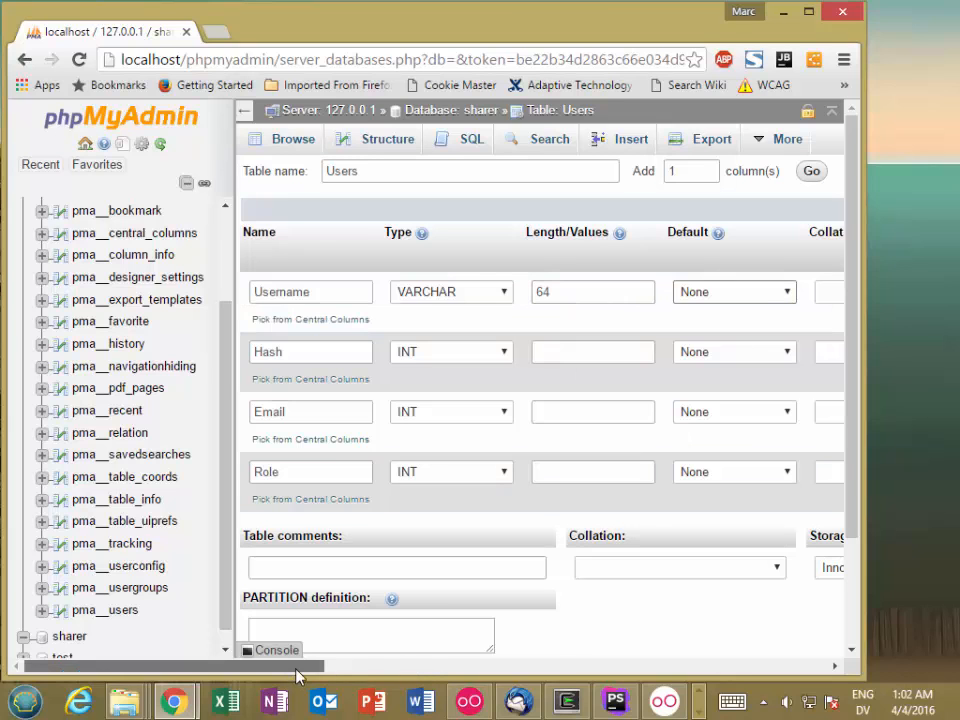
# Make the Username column the table's PRIMARY index, leaving the index size empty
pyautogui.moveTo(297, 676); pyautogui.dragTo(486, 676)
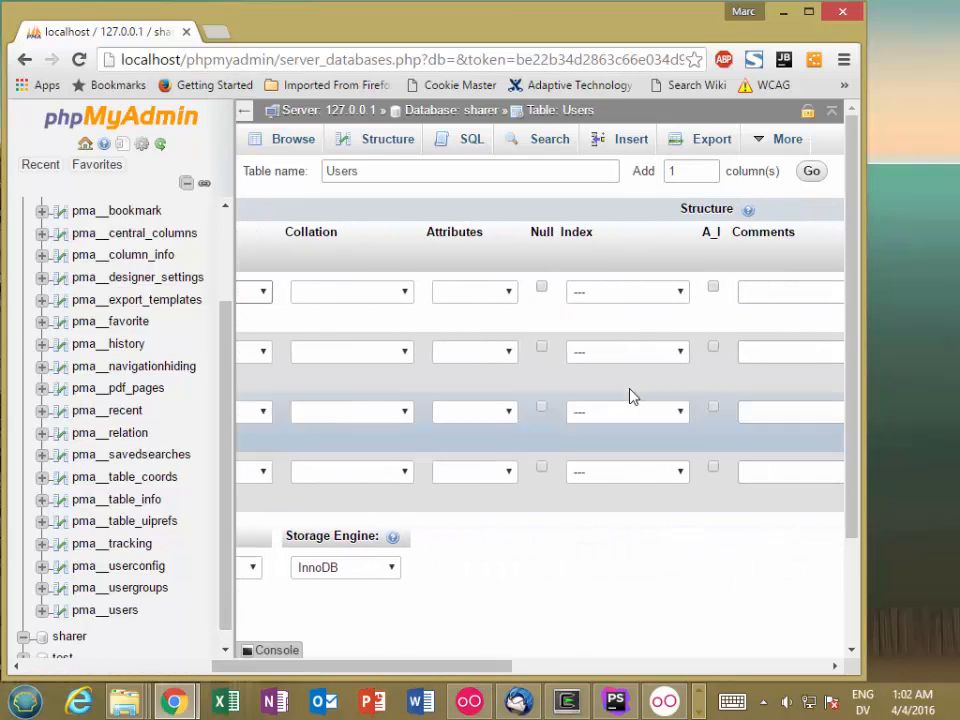
pyautogui.click(630, 292)
pyautogui.click(622, 329)
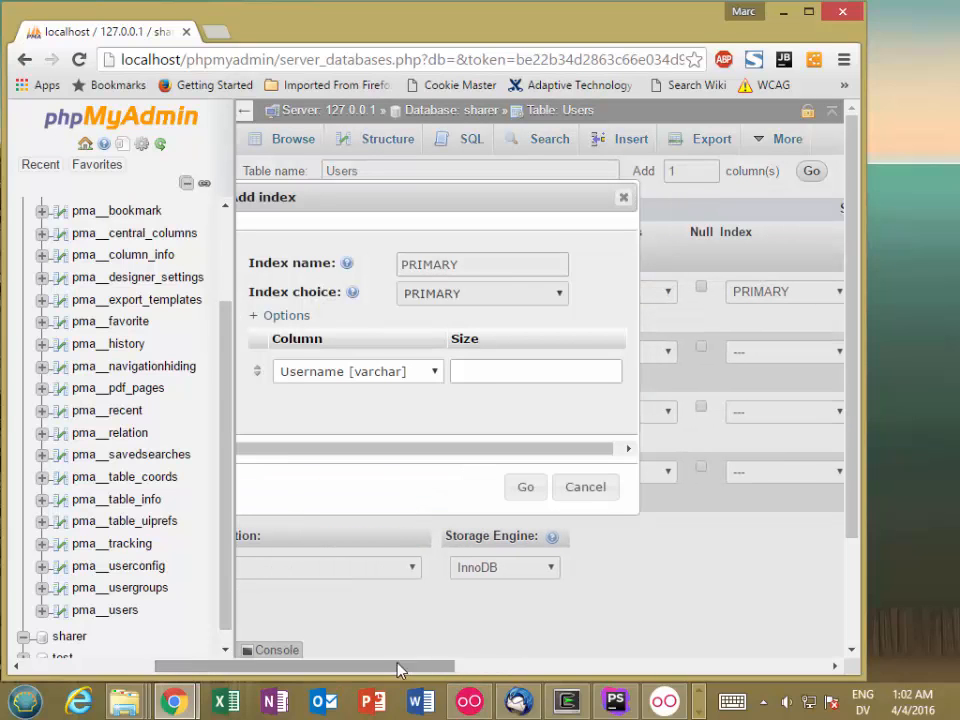
pyautogui.click(525, 486)
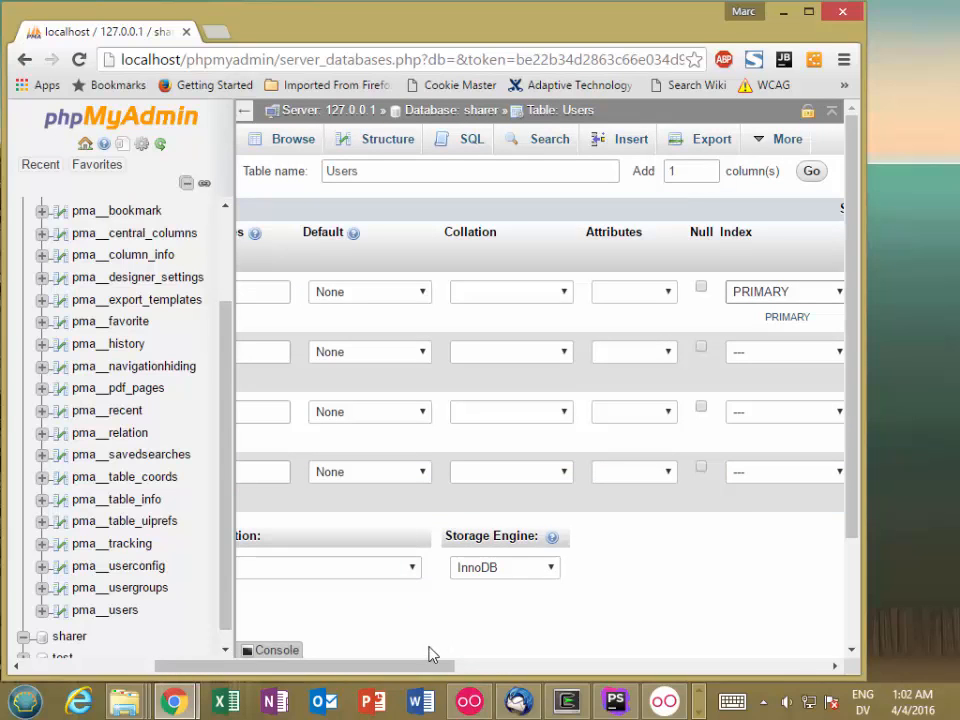
# Set the Hash column to type VARCHAR with a length of 128
pyautogui.moveTo(411, 667); pyautogui.dragTo(246, 652)
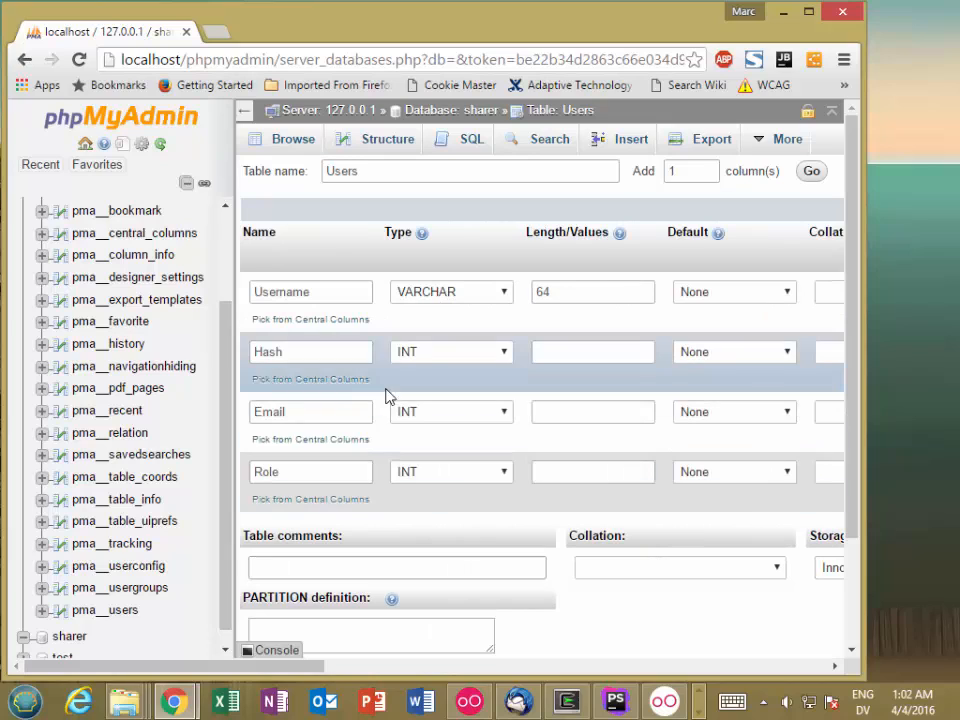
pyautogui.click(455, 356)
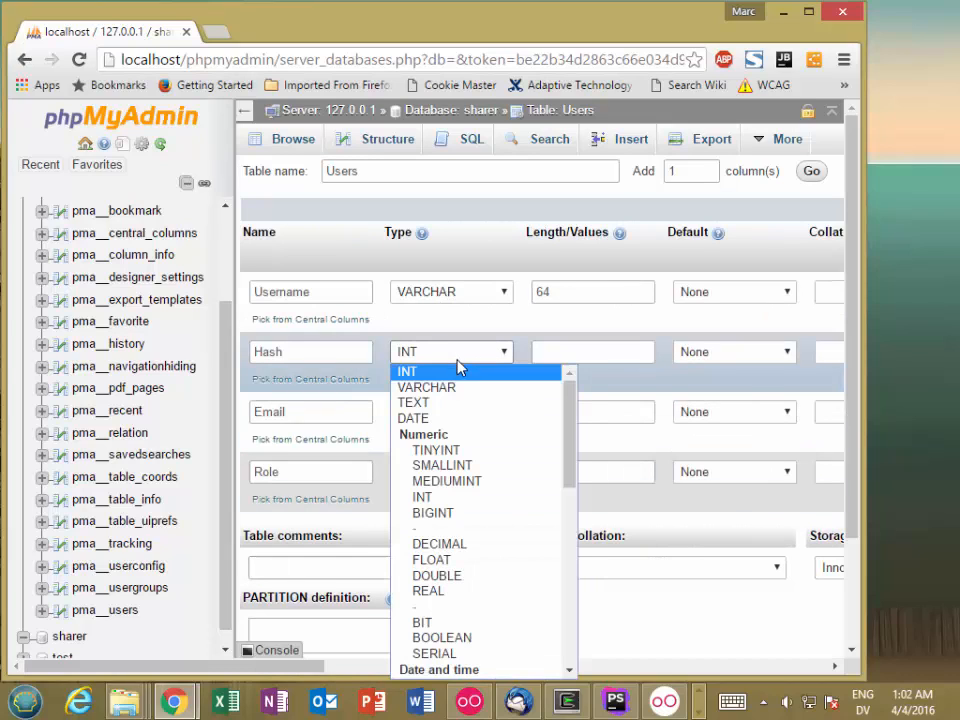
pyautogui.click(455, 389)
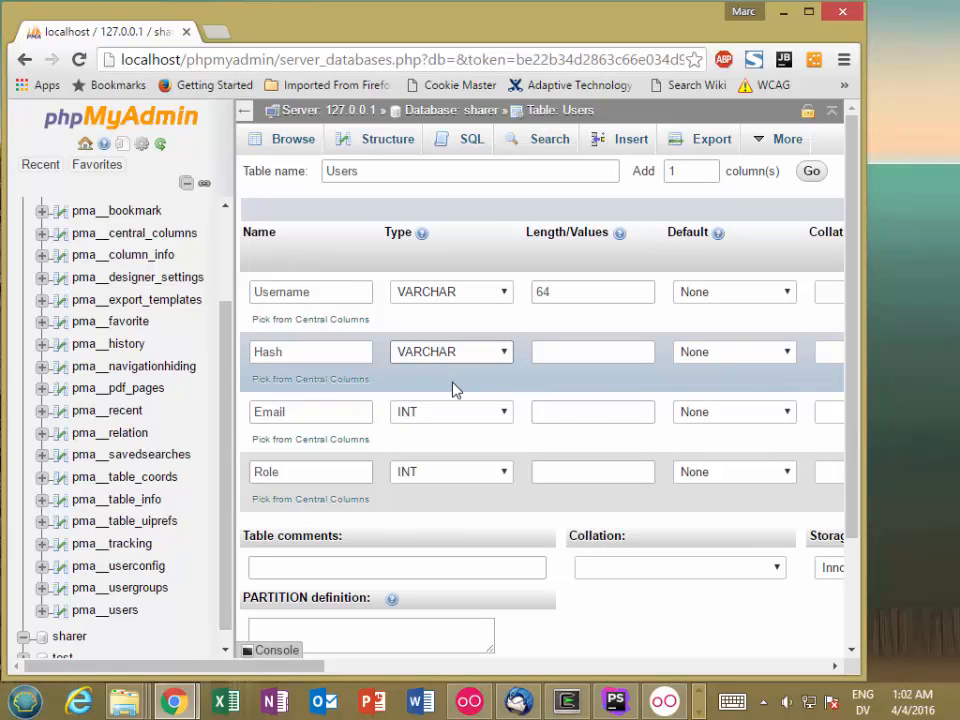
pyautogui.click(571, 348)
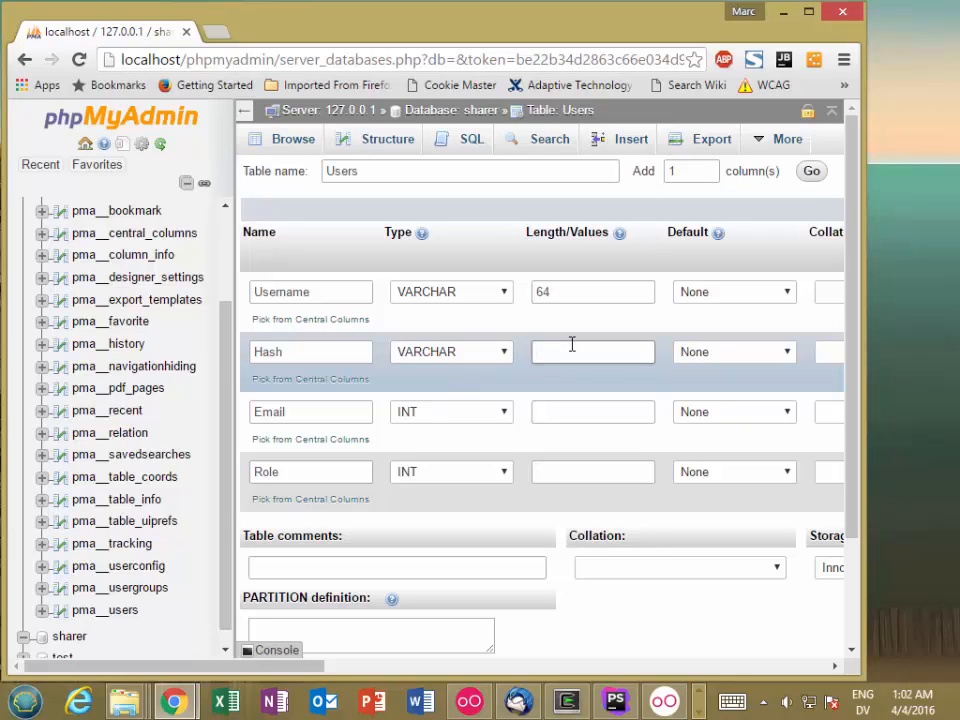
pyautogui.write('128')
# Set the Email column to type VARCHAR with a length of 256
pyautogui.click(444, 421)
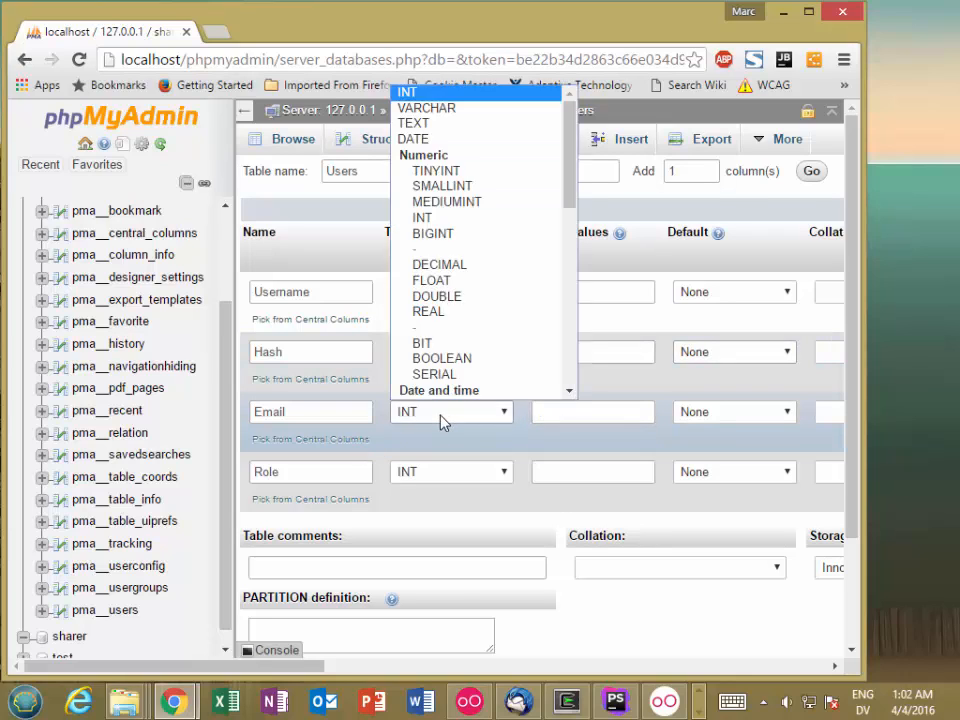
pyautogui.click(459, 108)
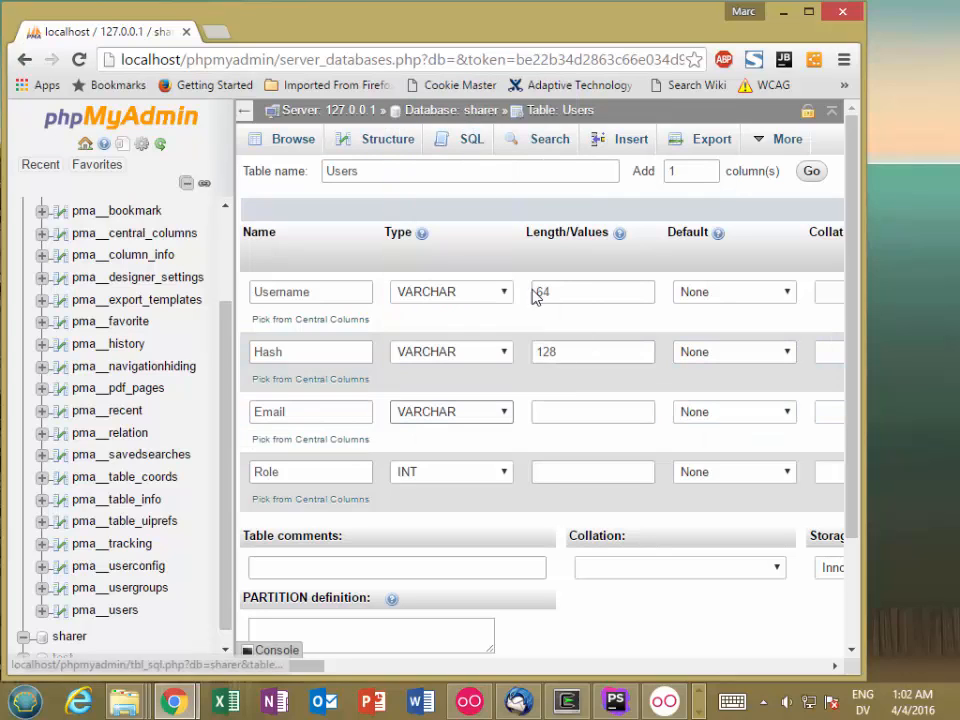
pyautogui.click(573, 411)
pyautogui.write('256')
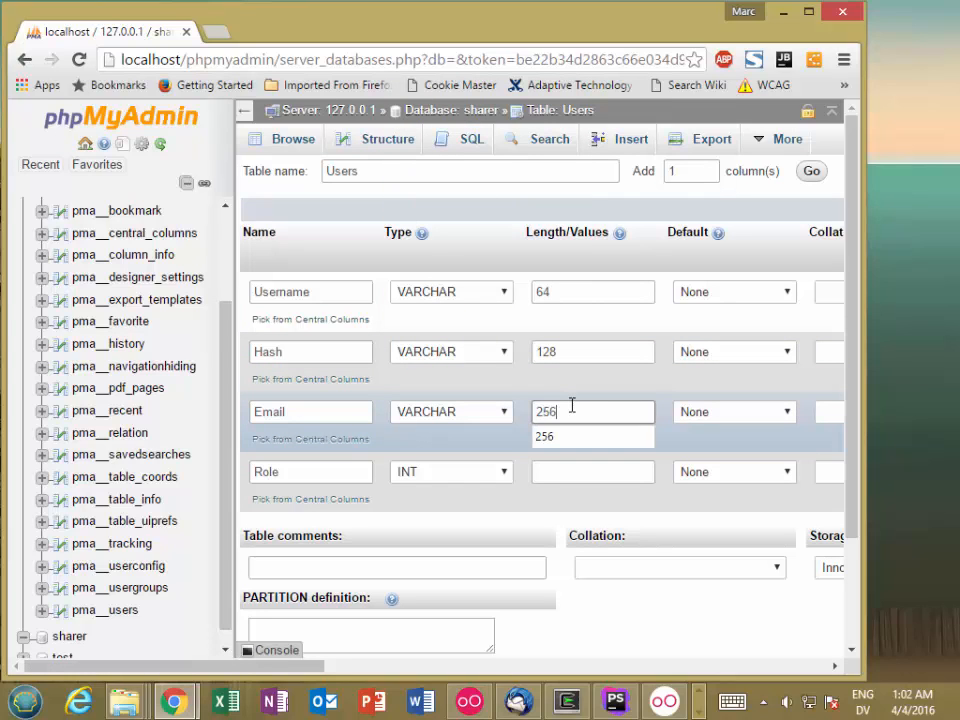
pyautogui.press('Tab')
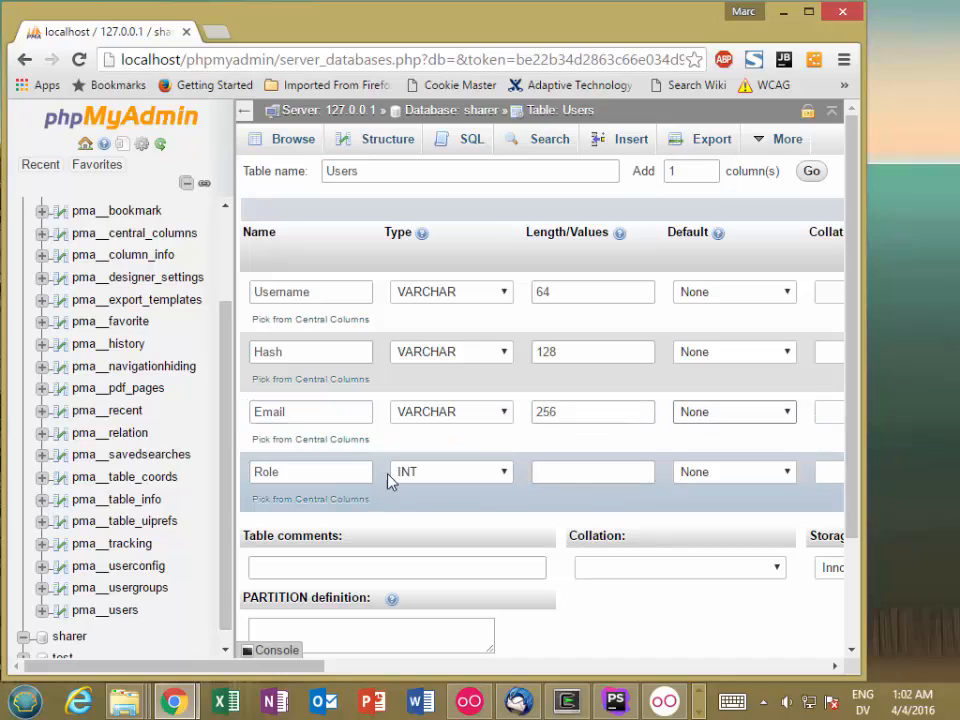
# Set the Role column to type VARCHAR with a length of 16 and save the Users table
pyautogui.click(452, 476)
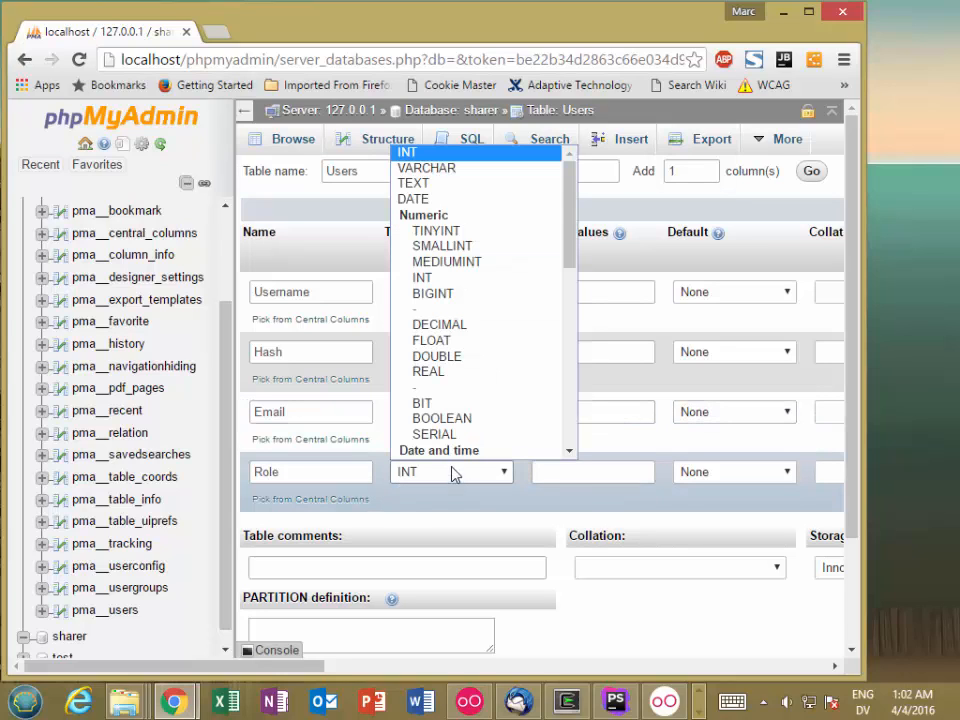
pyautogui.click(478, 166)
pyautogui.click(566, 470)
pyautogui.write('1')
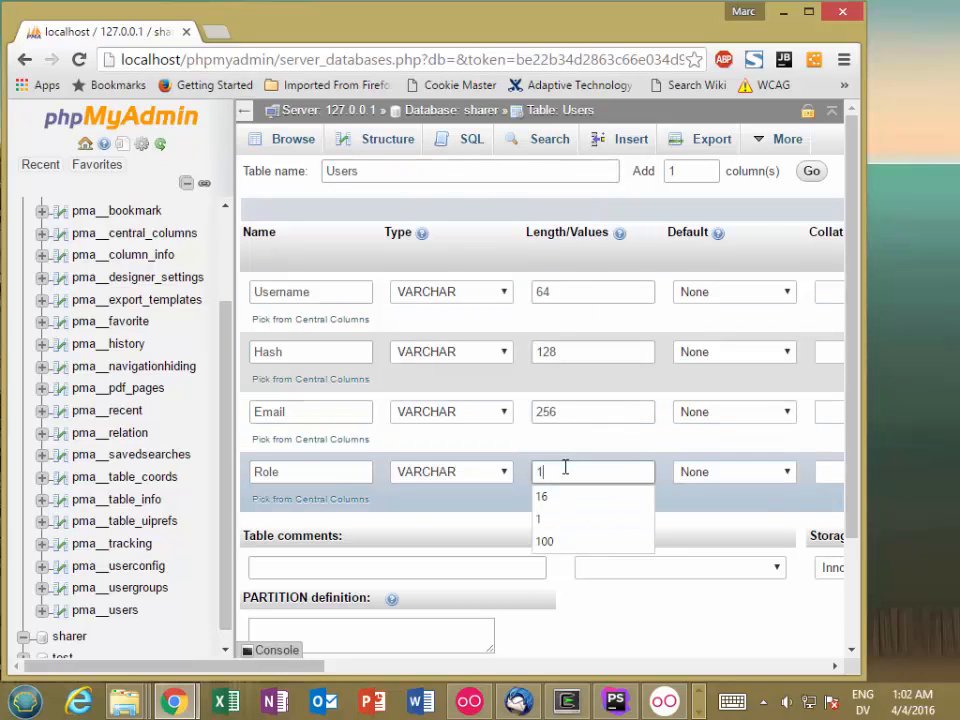
pyautogui.write('6')
pyautogui.press('Tab')
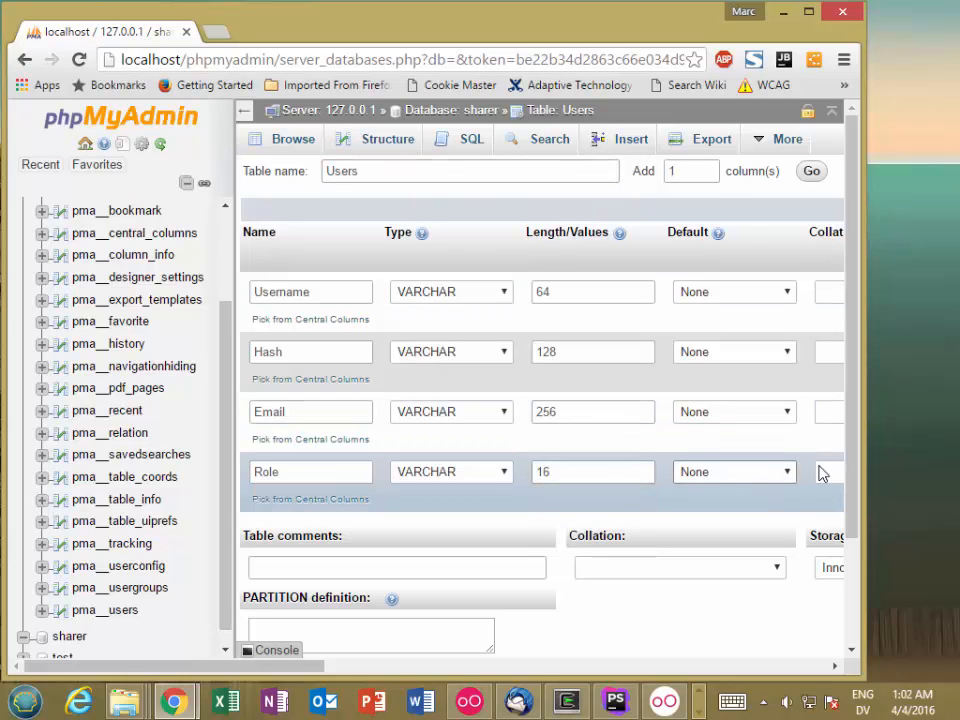
pyautogui.scroll(-2, 835, 530)
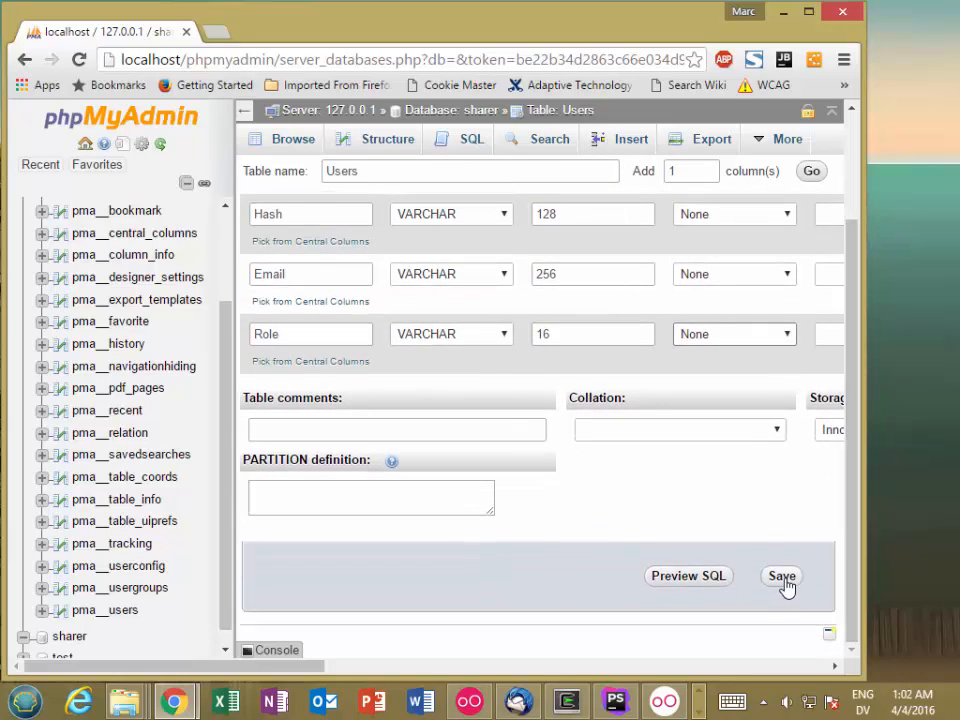
pyautogui.click(783, 580)
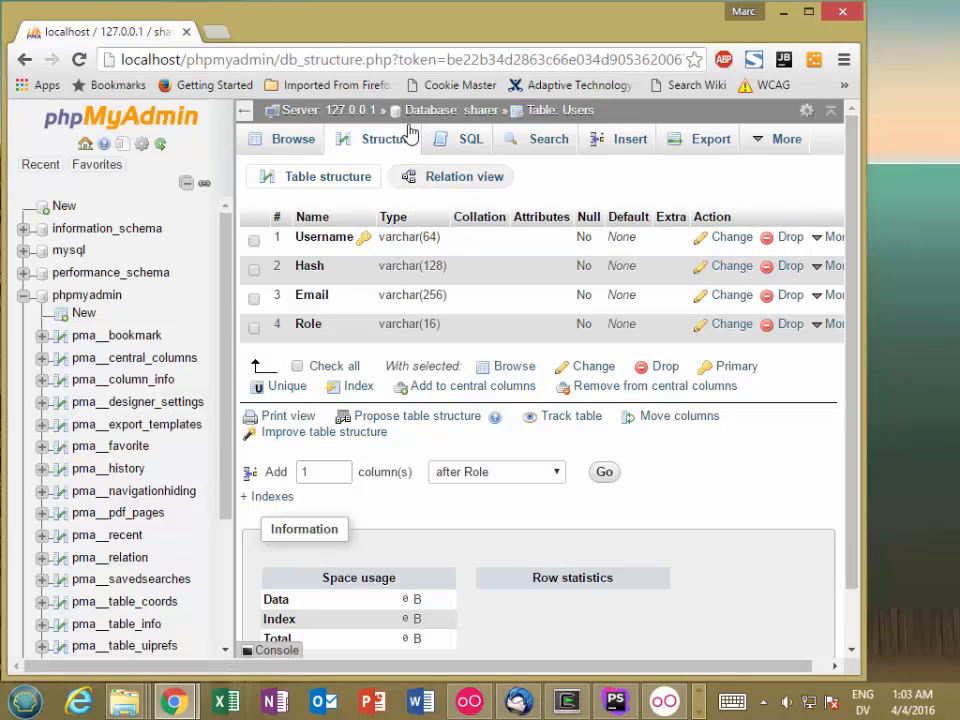
# Start adding a new user account on the server 127.0.0.1 with the user name sharer
pyautogui.click(329, 113)
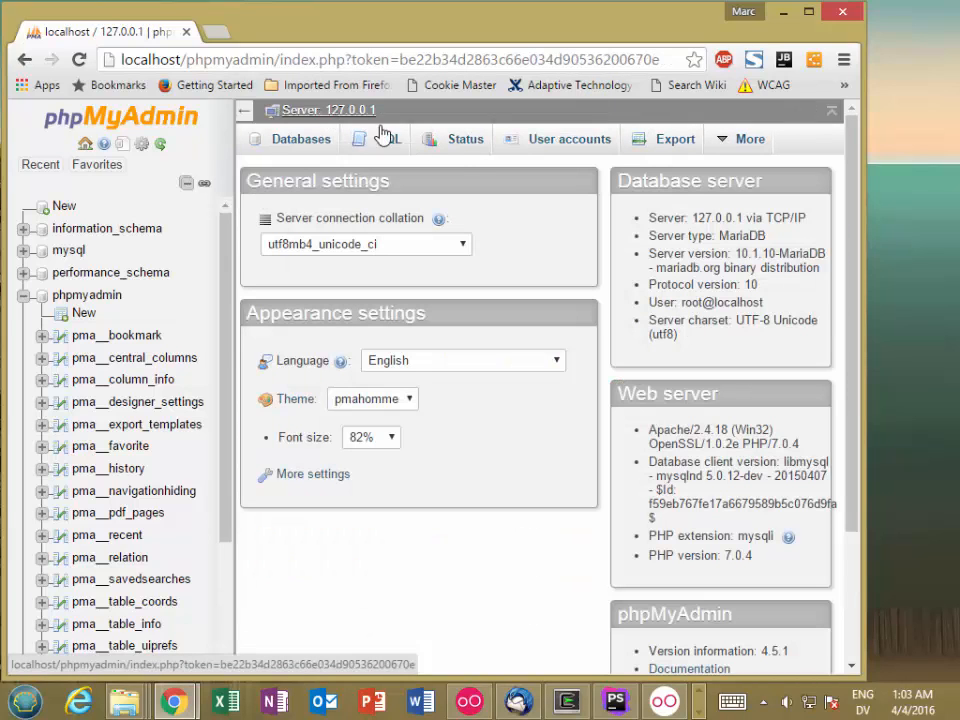
pyautogui.click(557, 147)
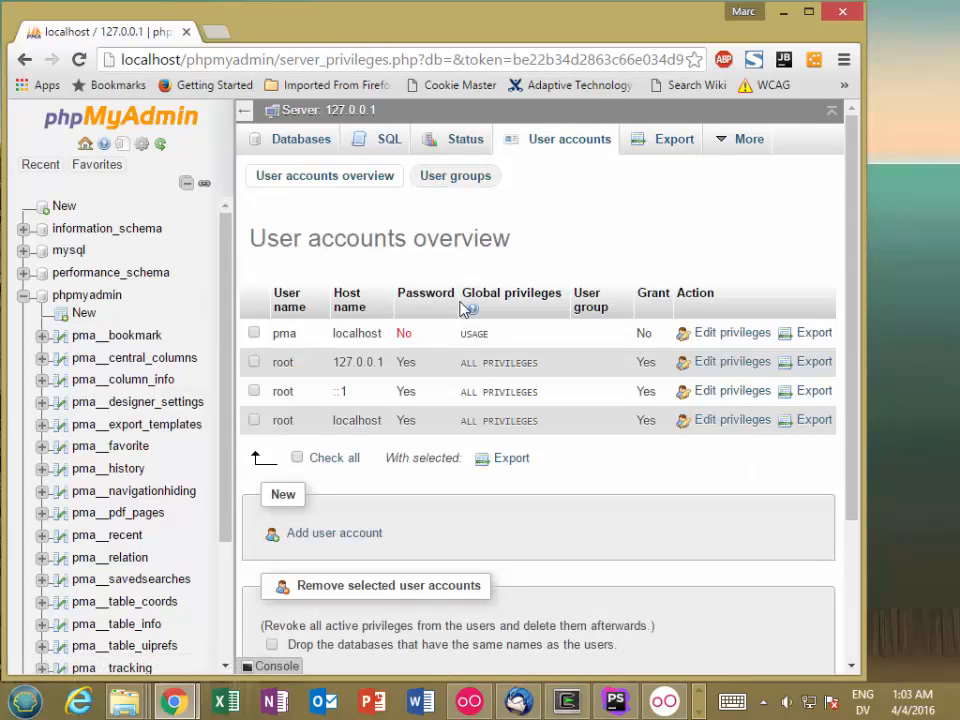
pyautogui.click(331, 538)
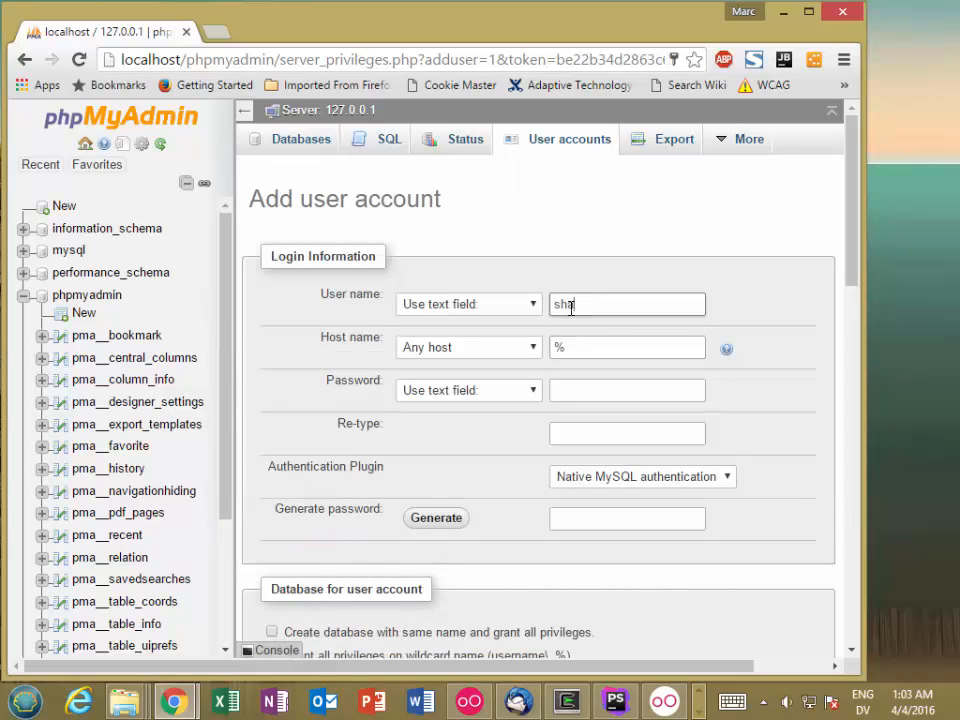
# Enter and re-type the account password, and create the sharer user for any host without global privileges
pyautogui.click(617, 390)
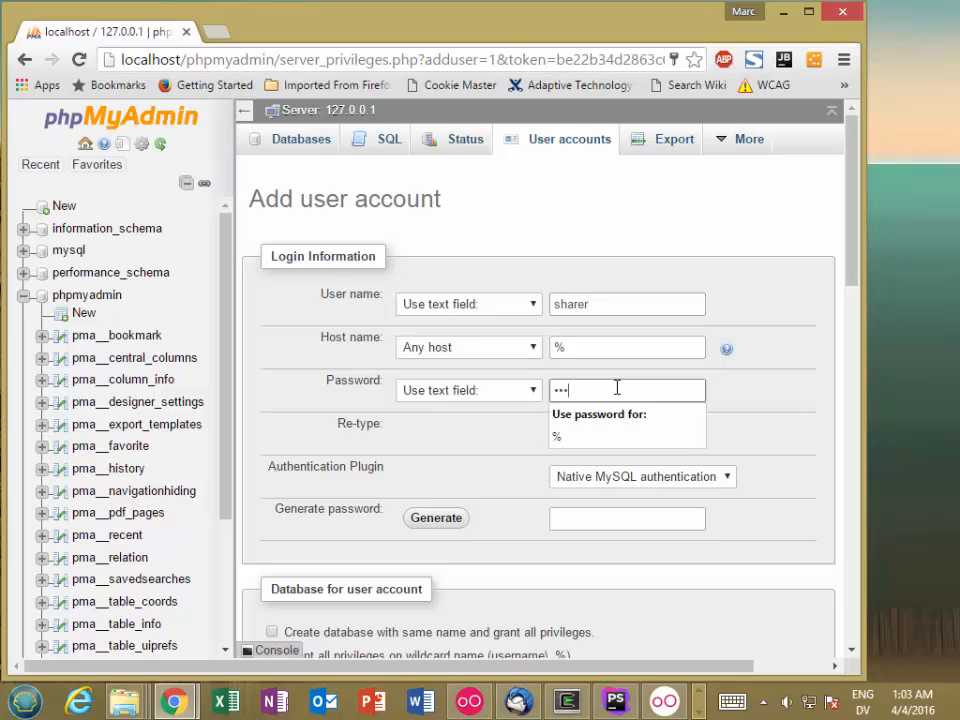
pyautogui.click(603, 429)
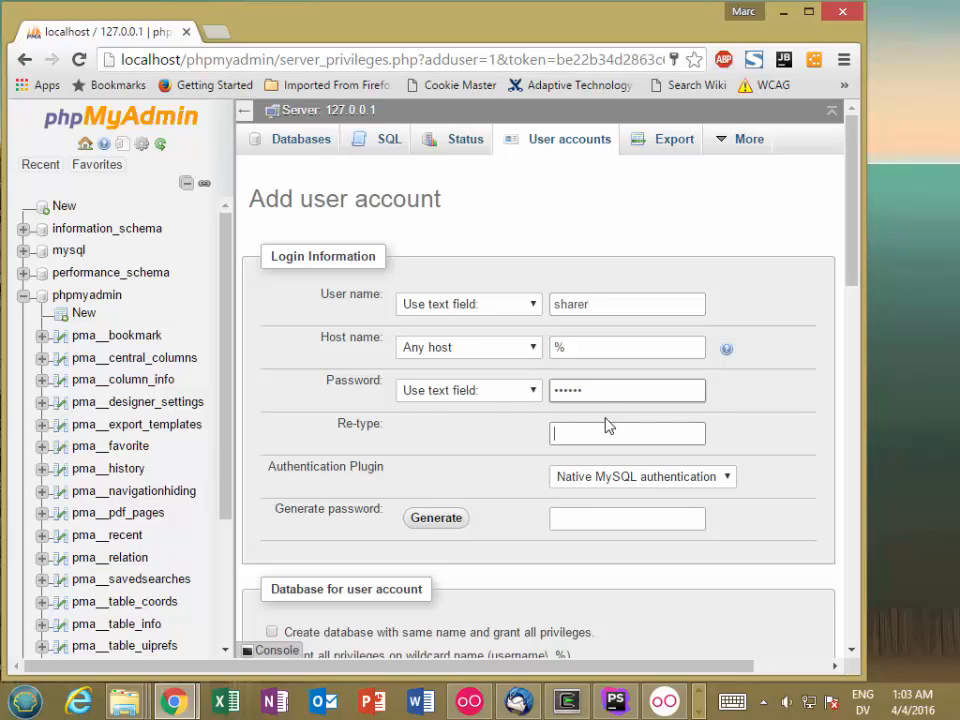
pyautogui.write('•••')
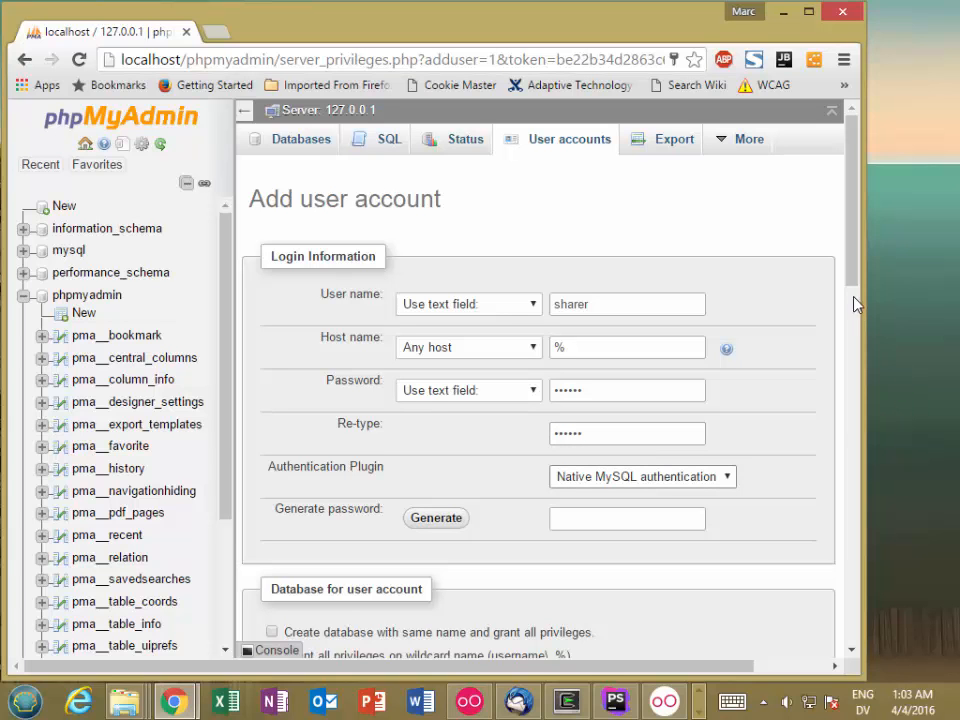
pyautogui.scroll(-5, 855, 310)
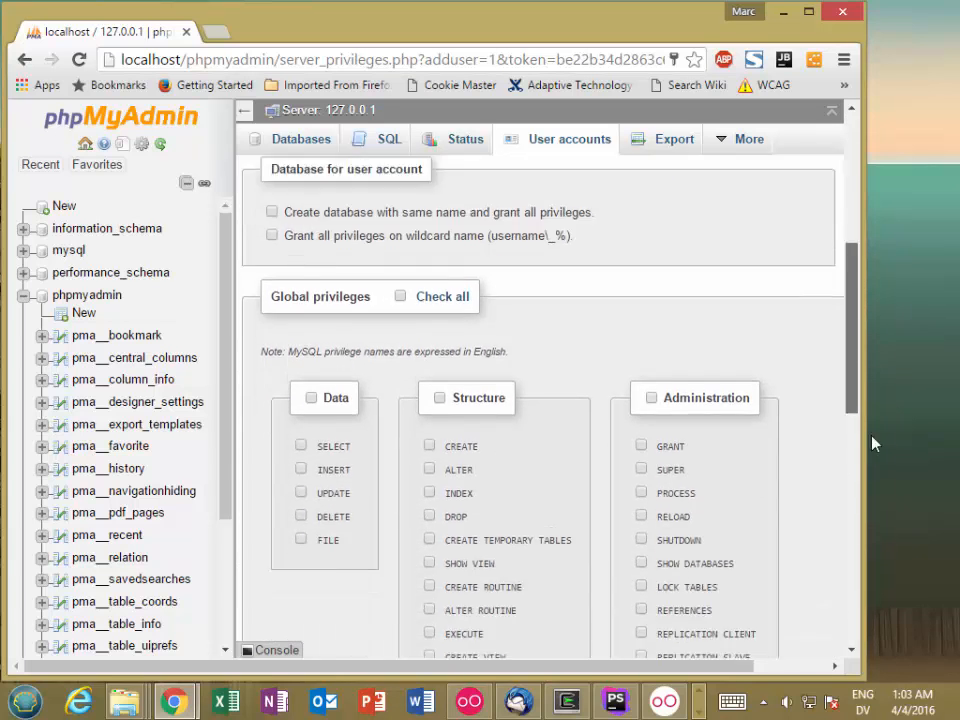
pyautogui.moveTo(872, 444); pyautogui.dragTo(851, 641)
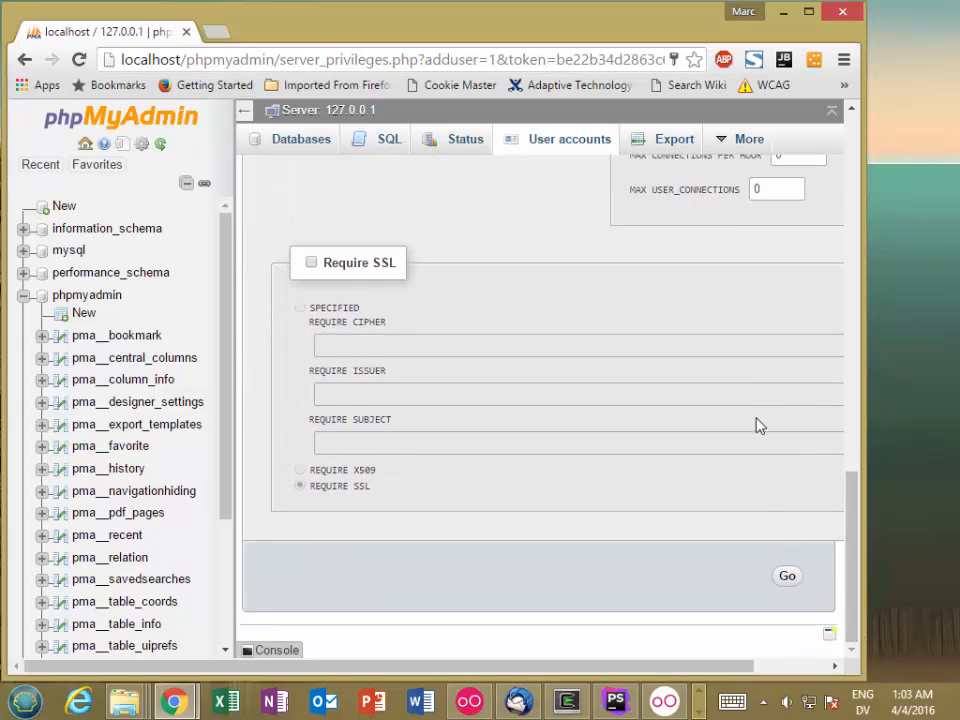
pyautogui.click(790, 580)
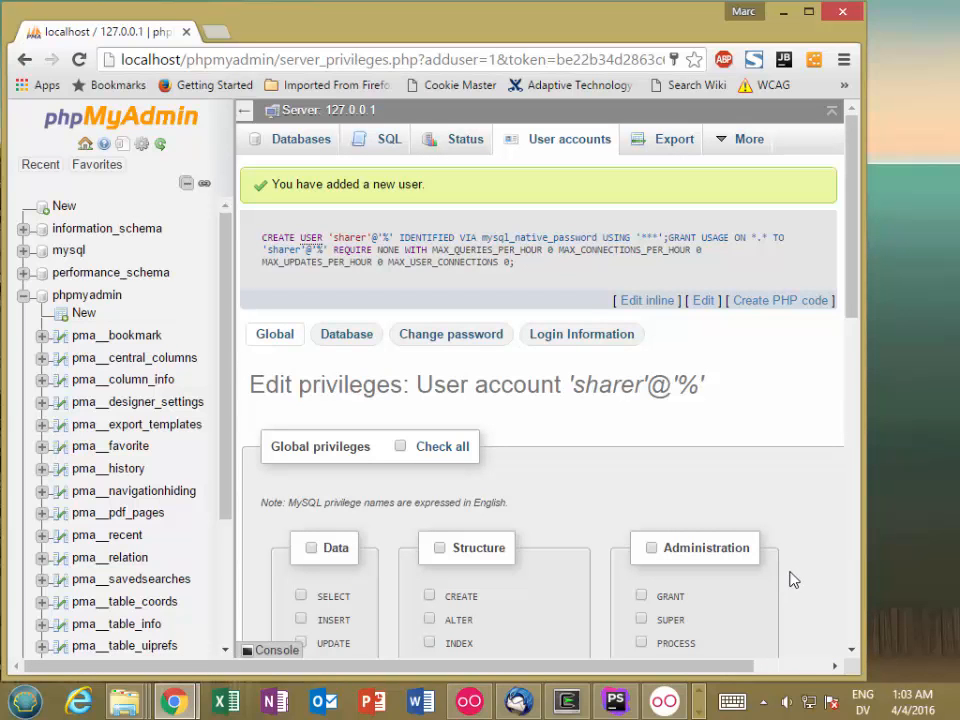
# Open the sharer account's database-specific privileges for the sharer database
pyautogui.moveTo(851, 308); pyautogui.dragTo(851, 345)
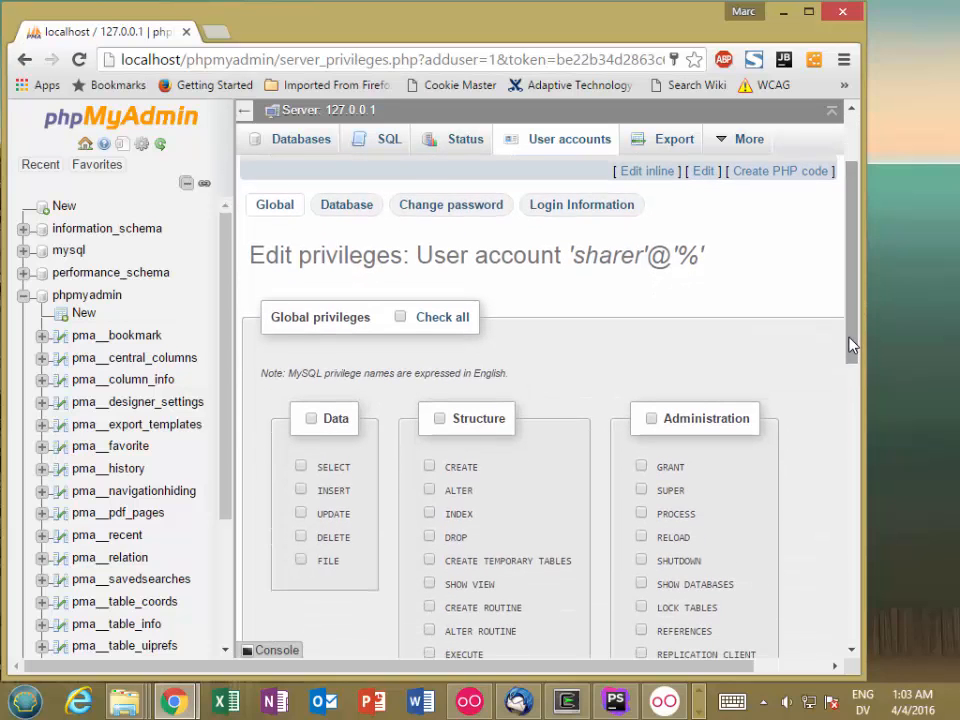
pyautogui.click(346, 206)
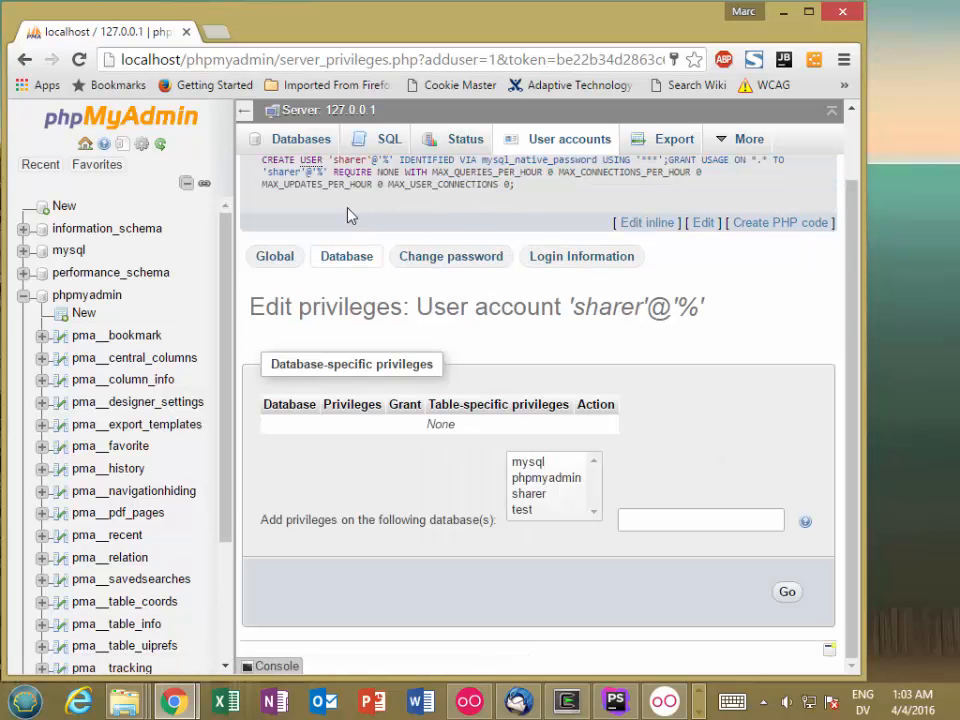
pyautogui.click(537, 500)
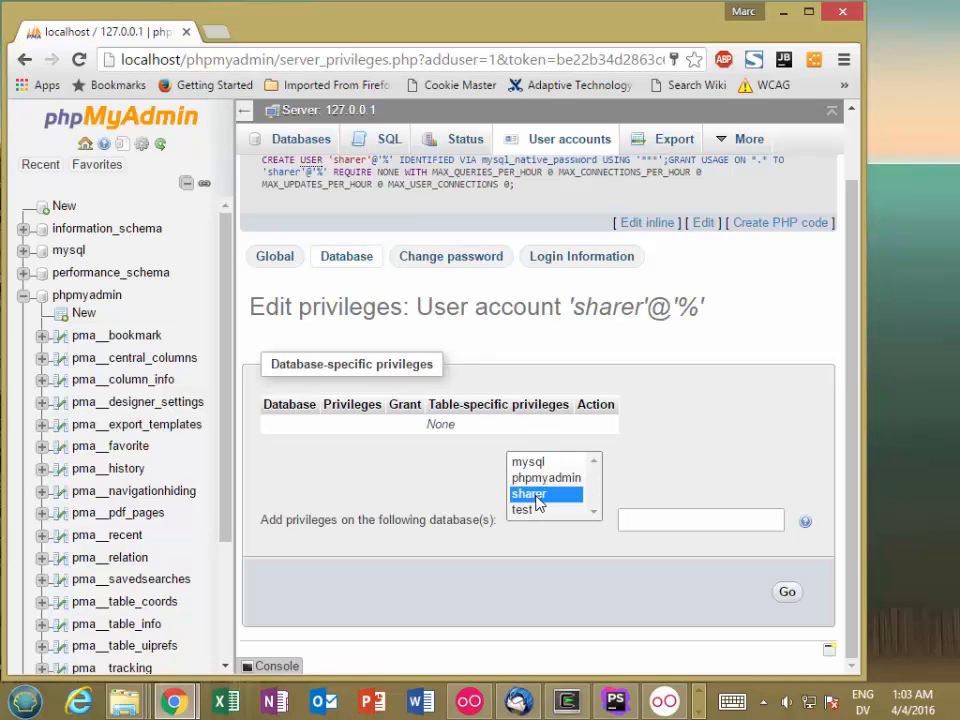
pyautogui.click(788, 593)
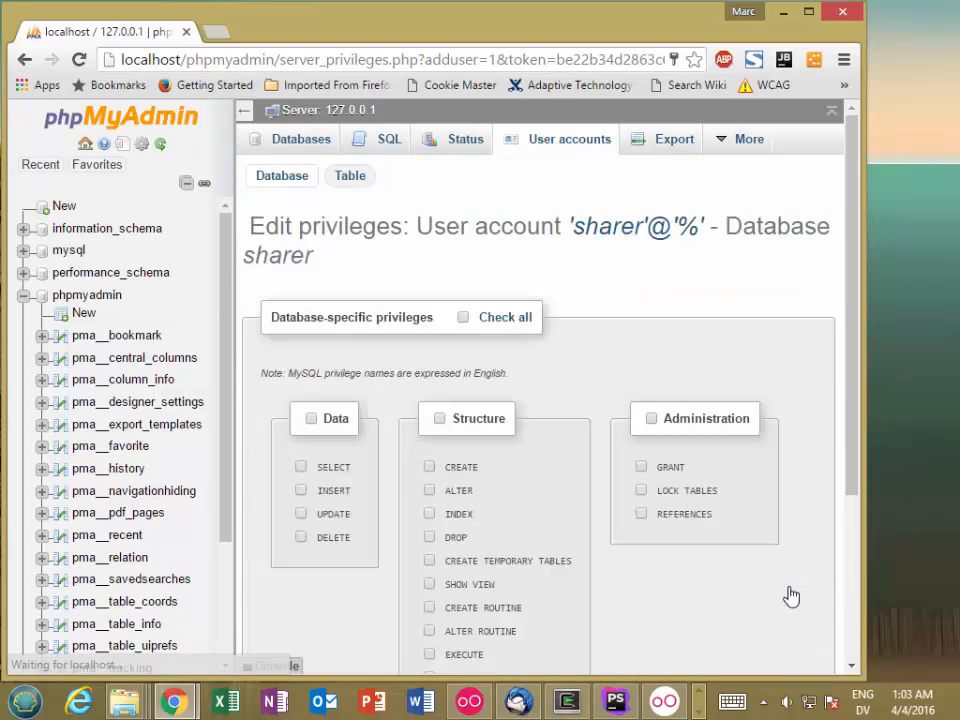
# Grant the sharer account the SELECT, INSERT, UPDATE and DELETE data privileges on the sharer database
pyautogui.click(301, 468)
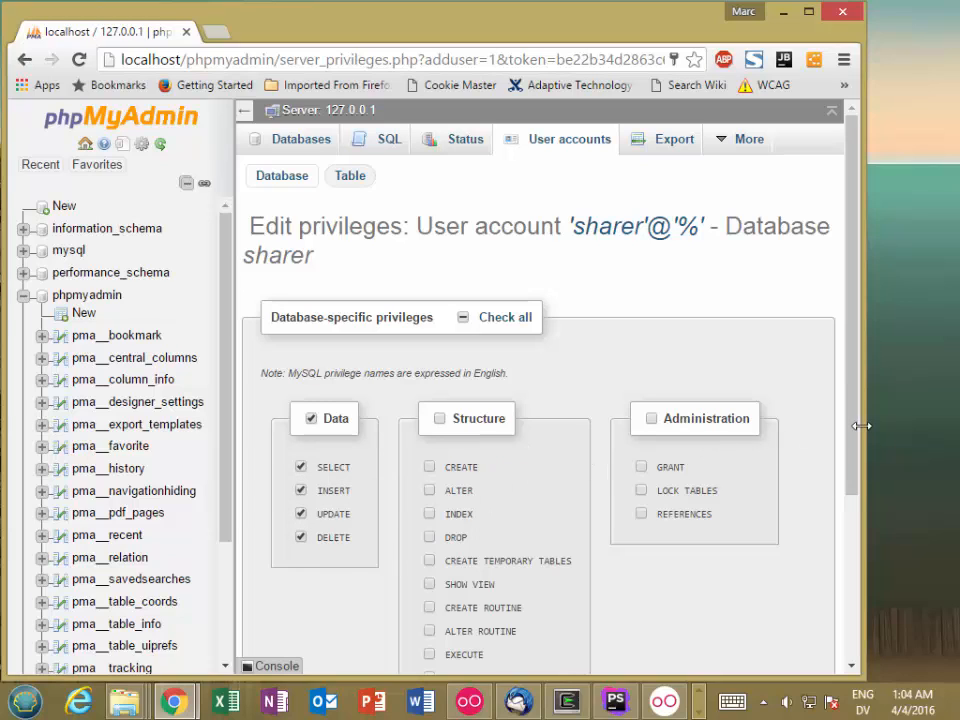
pyautogui.moveTo(853, 427); pyautogui.dragTo(790, 592)
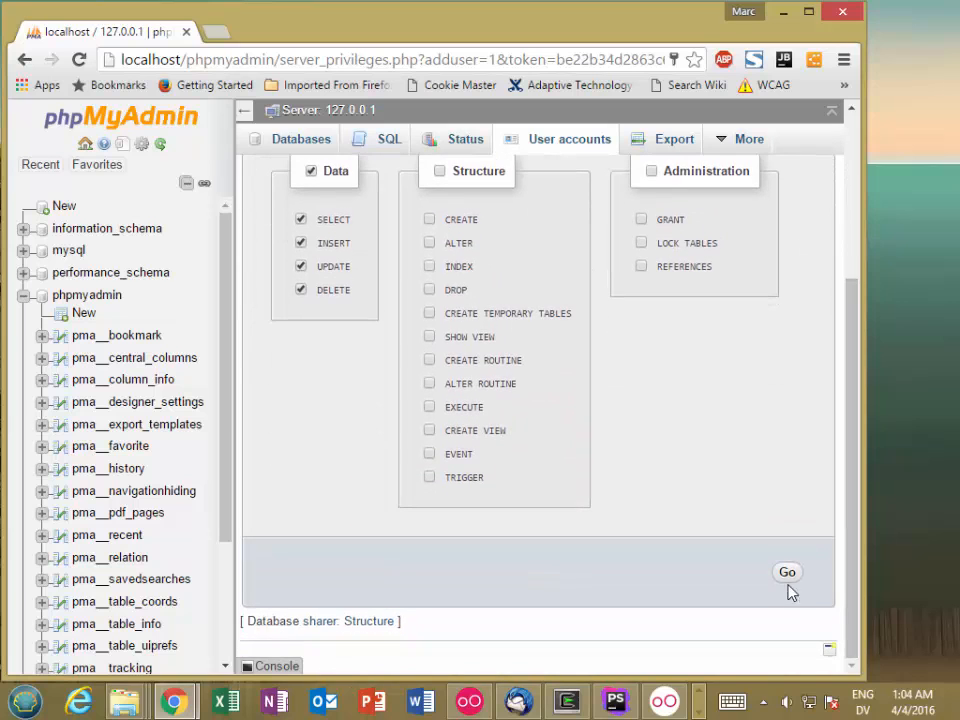
pyautogui.click(787, 578)
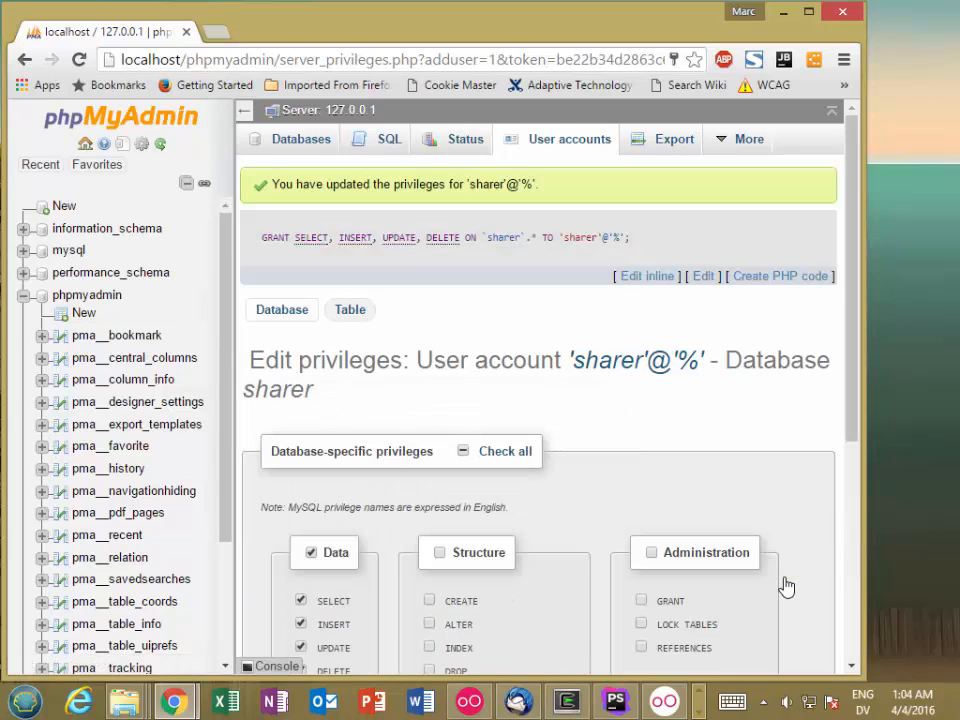